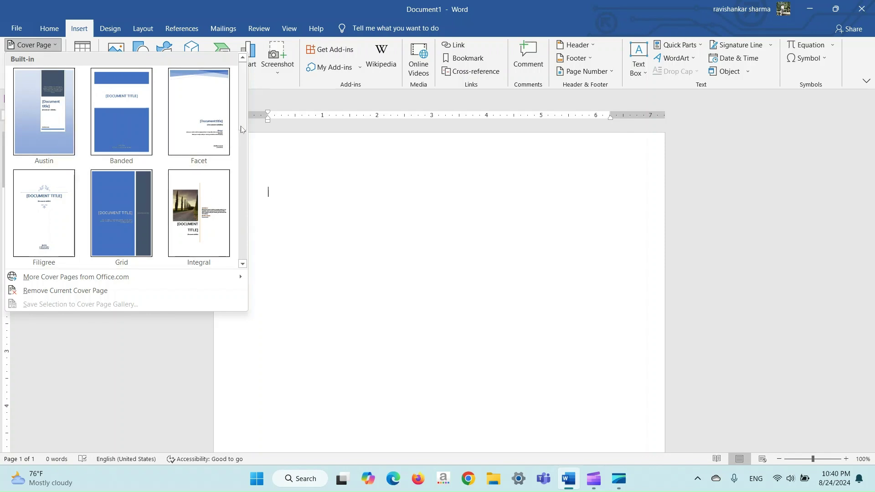
# Insert the built-in Austin cover page into the blank document
pyautogui.moveTo(246, 118)
pyautogui.mouseDown()
pyautogui.moveTo(248, 254)
pyautogui.moveTo(240, 111)
pyautogui.mouseUp()
pyautogui.click(44, 111)
pyautogui.scroll(-10, 371, 261)
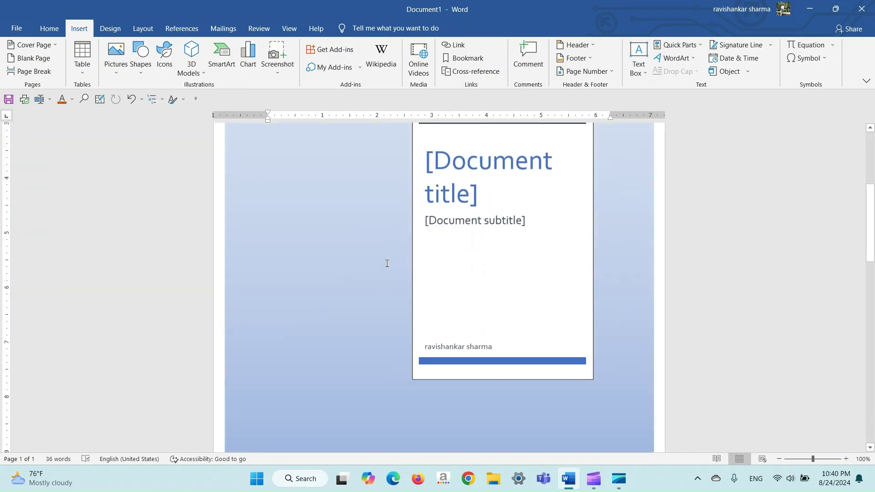
pyautogui.scroll(10, 410, 266)
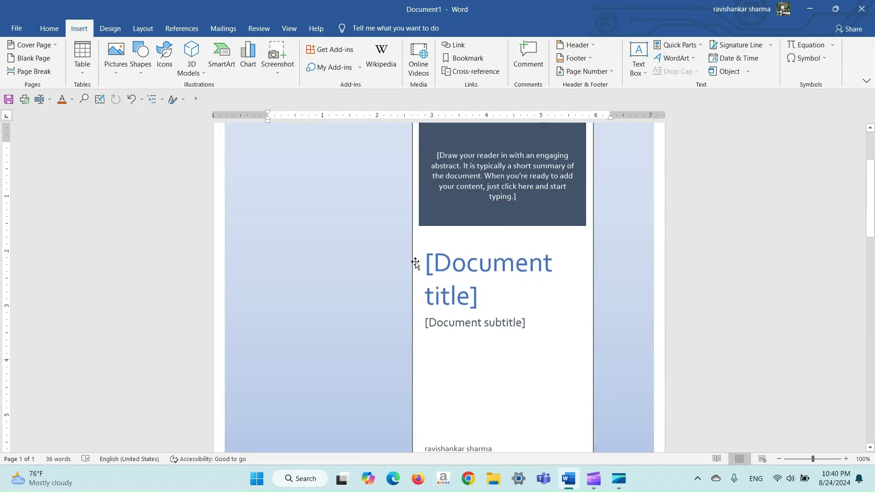
# Examine the abstract, title, subtitle and author placeholders on the Austin cover page
pyautogui.click(537, 301)
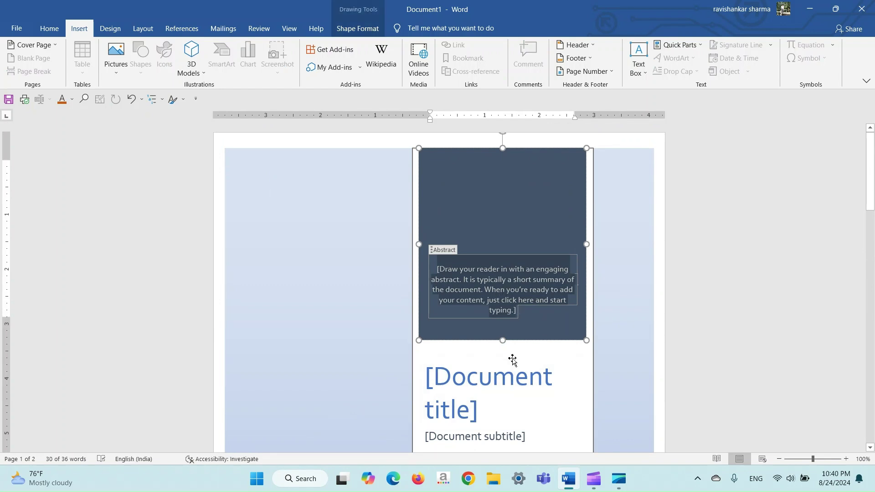
pyautogui.scroll(-2, 487, 312)
pyautogui.click(486, 313)
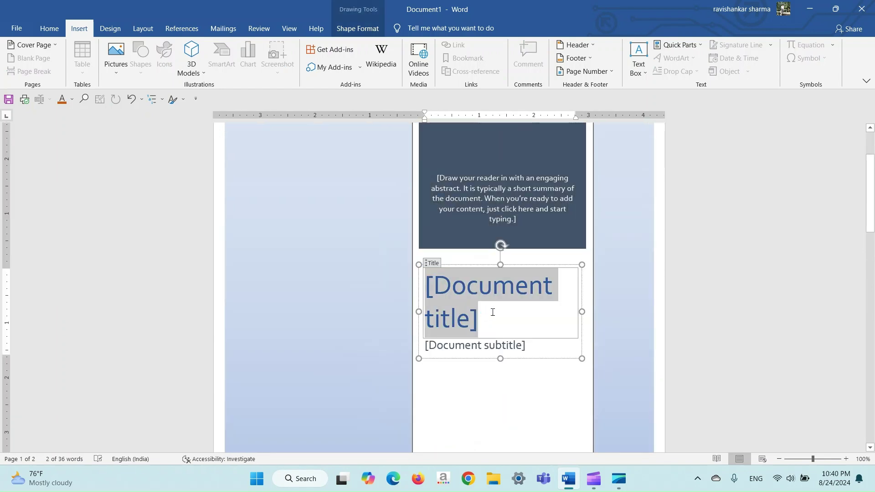
pyautogui.scroll(-6, 511, 335)
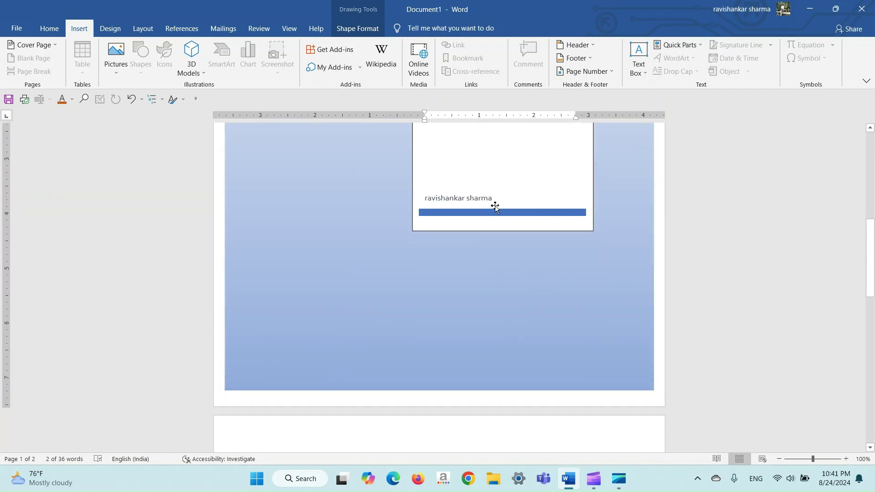
pyautogui.scroll(5, 408, 211)
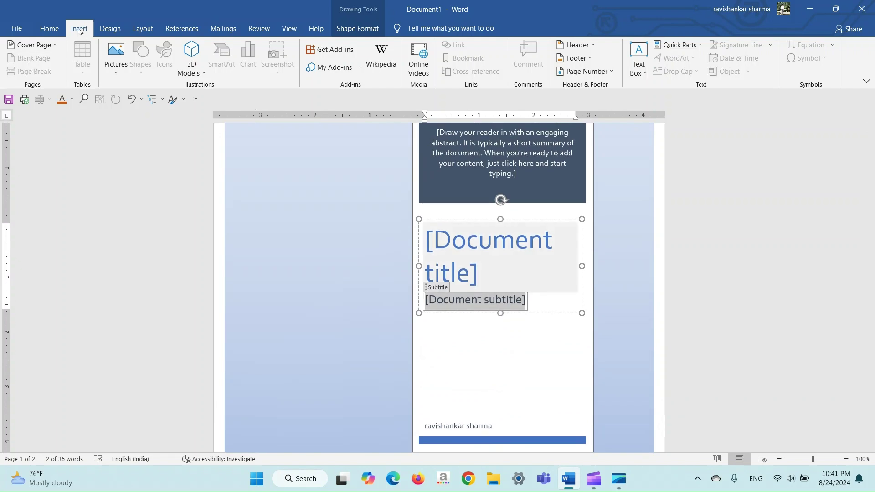
# Try the built-in Facet and Banded designs in turn as the document's cover page
pyautogui.click(33, 45)
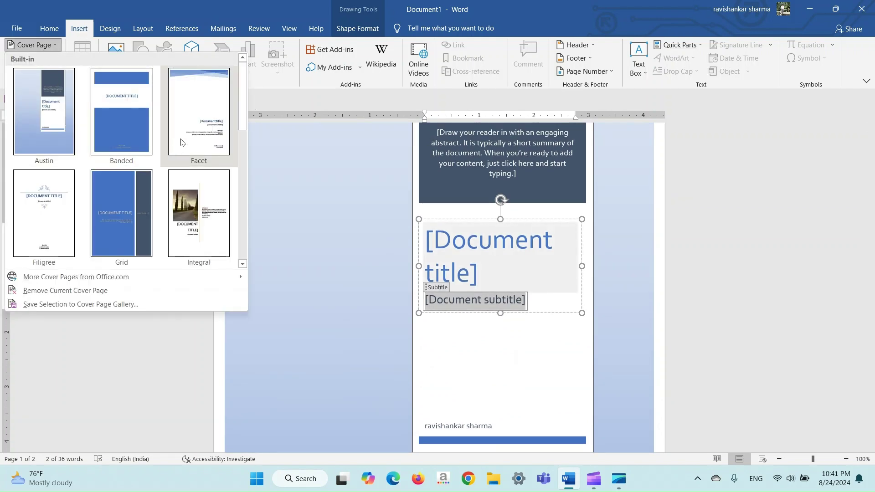
pyautogui.click(190, 139)
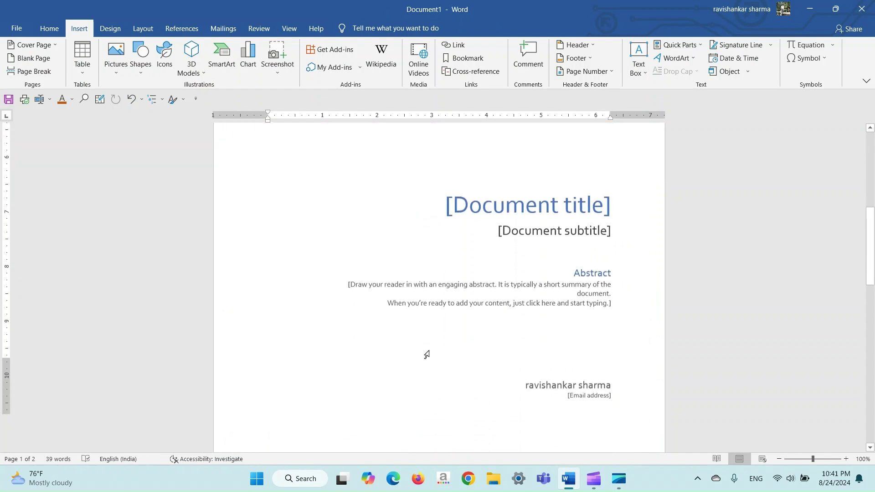
pyautogui.scroll(-2, 363, 328)
pyautogui.scroll(6, 363, 329)
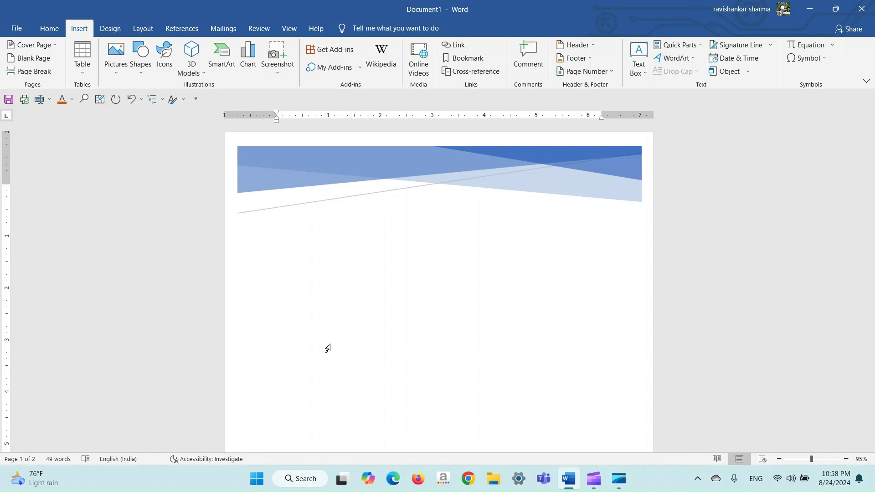
pyautogui.click(54, 45)
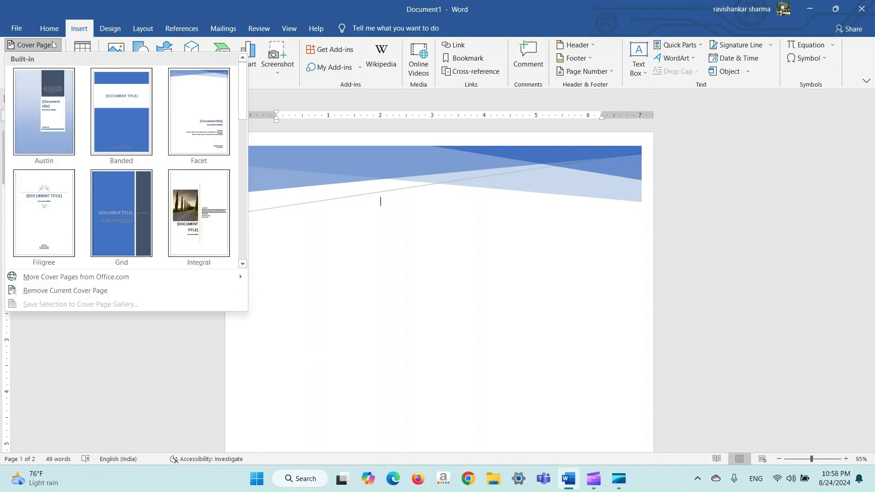
pyautogui.click(117, 126)
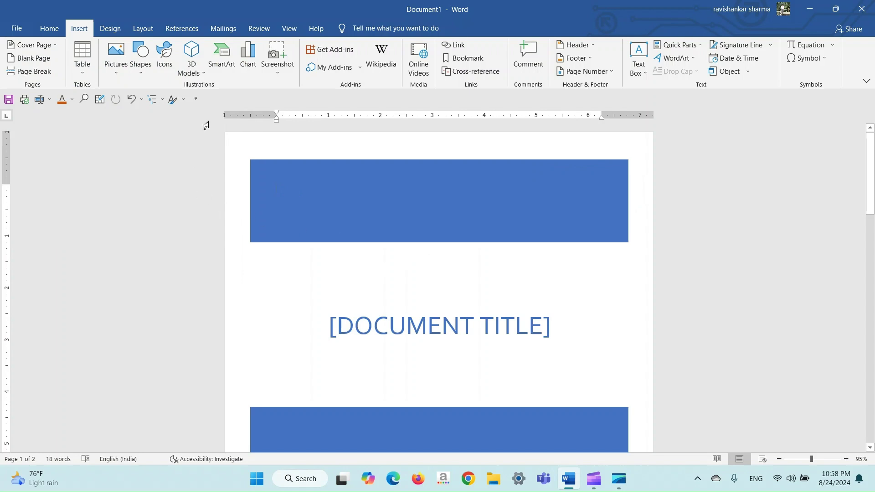
# Create a new blank document
pyautogui.click(49, 28)
pyautogui.click(16, 28)
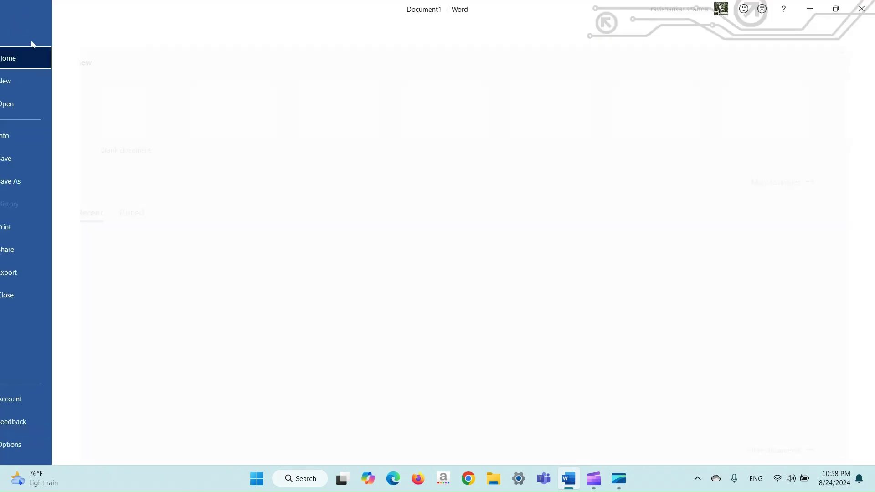
pyautogui.click(144, 122)
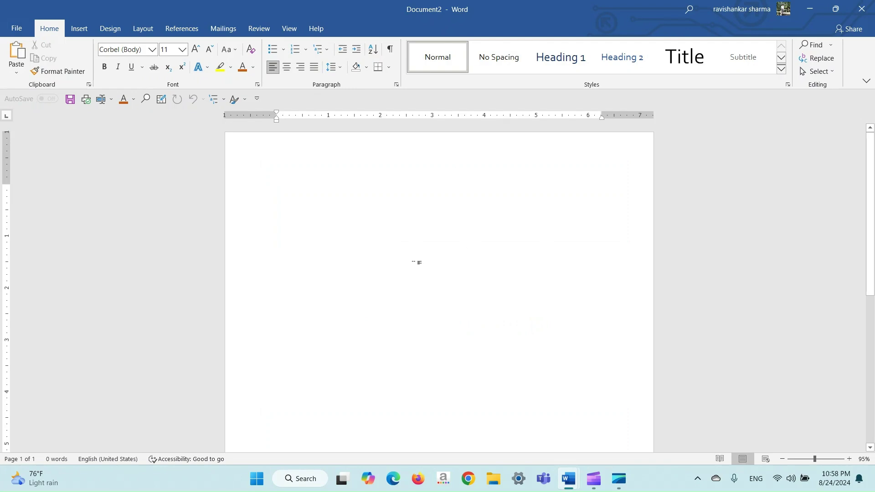
# Insert the built-in Facet cover page into the new document
pyautogui.click(79, 28)
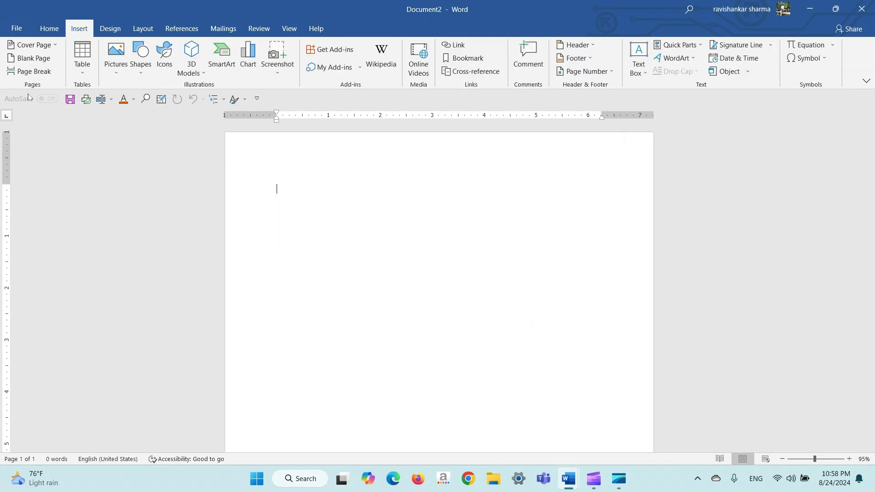
pyautogui.click(34, 45)
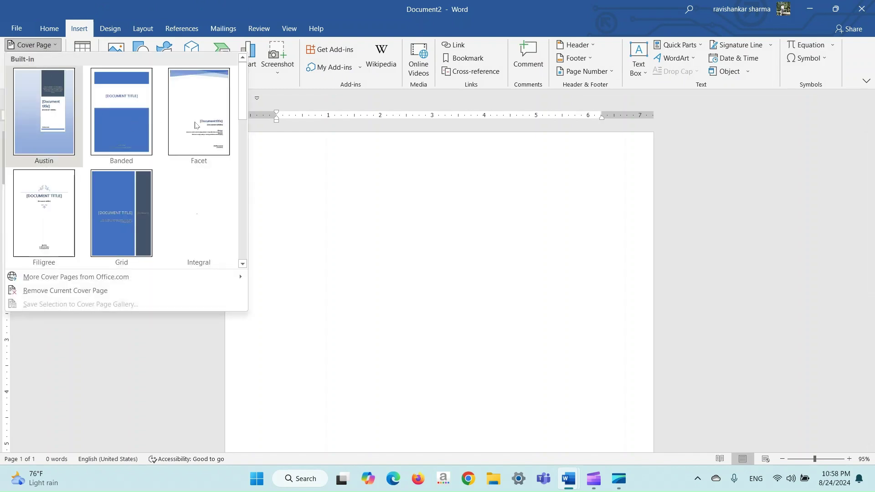
pyautogui.click(195, 126)
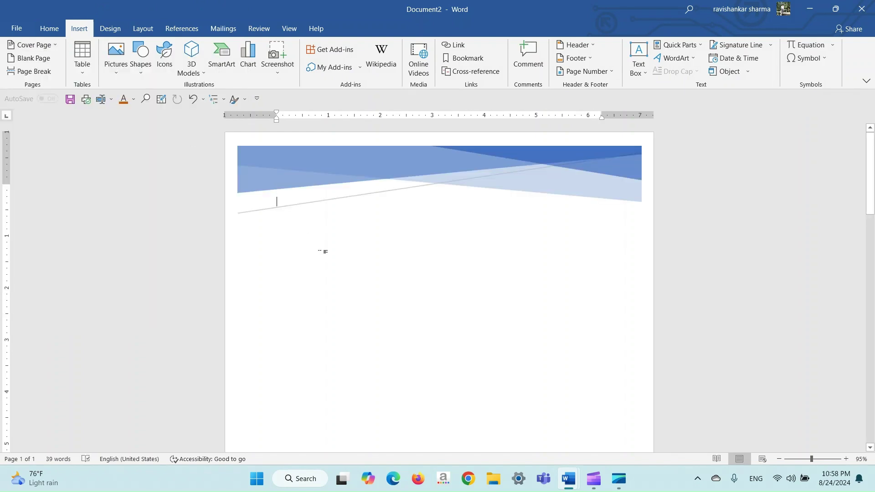
# Delete all contents of the document, including the Facet cover page, to leave a blank page
pyautogui.hotkey('ctrl', 'a')
pyautogui.press('Delete')
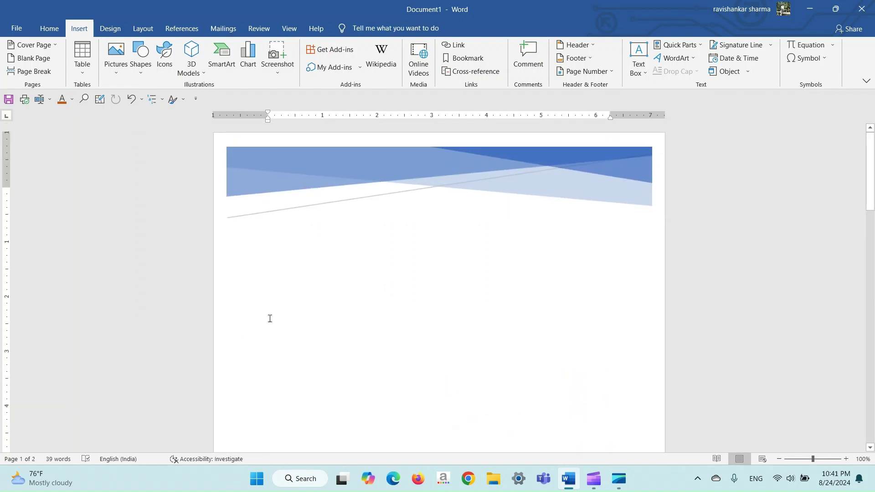
pyautogui.hotkey('ctrl', 'a')
pyautogui.press('Delete')
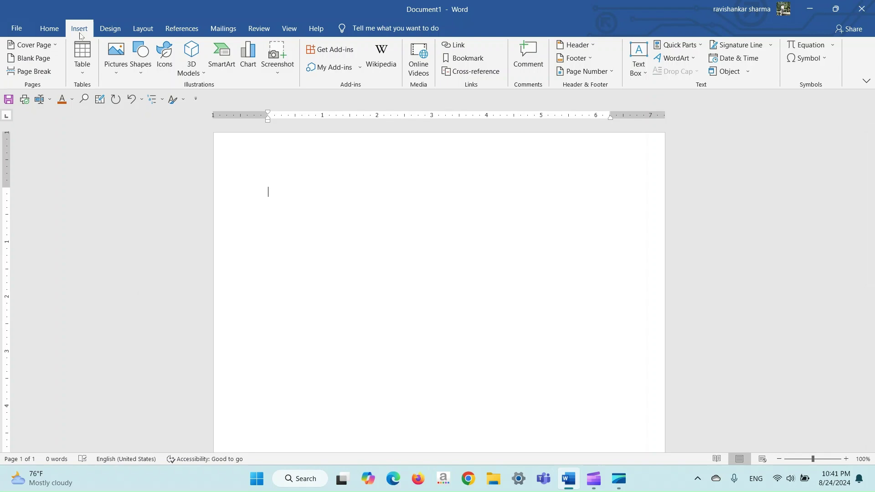
# Draw a rectangle about 6.67" high across the page and narrow it from its left edge to about 7.47" wide
pyautogui.click(140, 57)
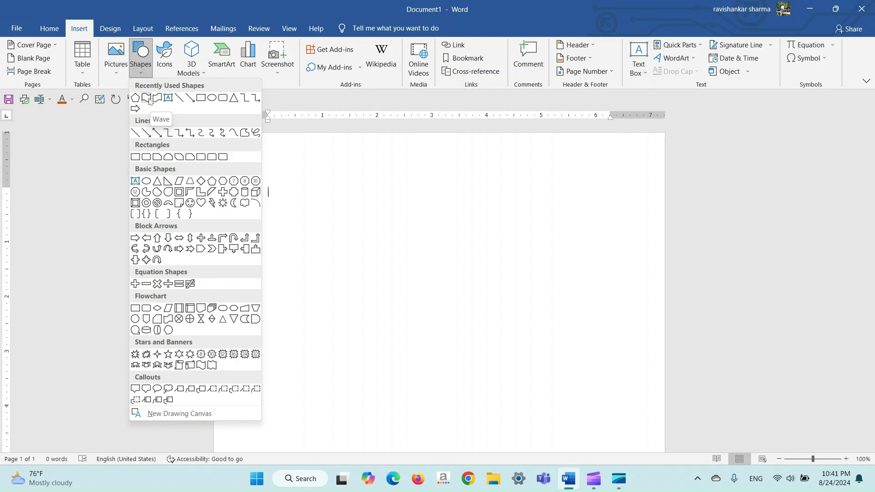
pyautogui.click(201, 99)
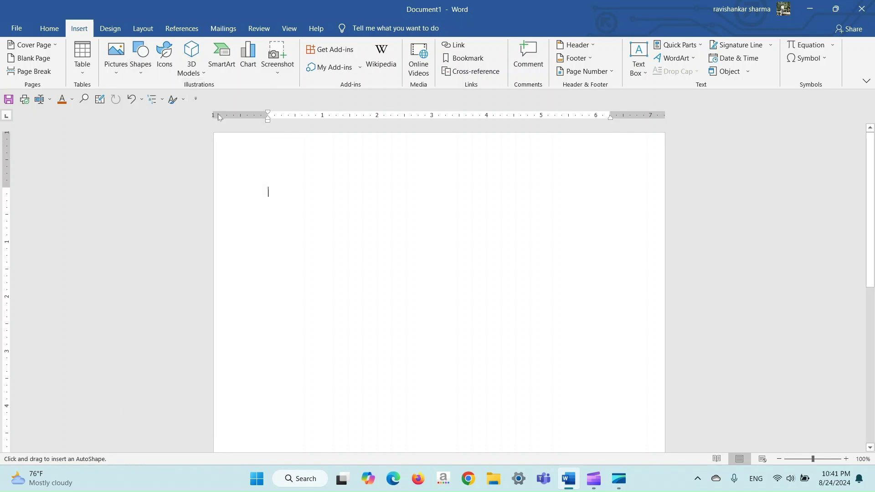
pyautogui.moveTo(215, 174); pyautogui.dragTo(649, 448)
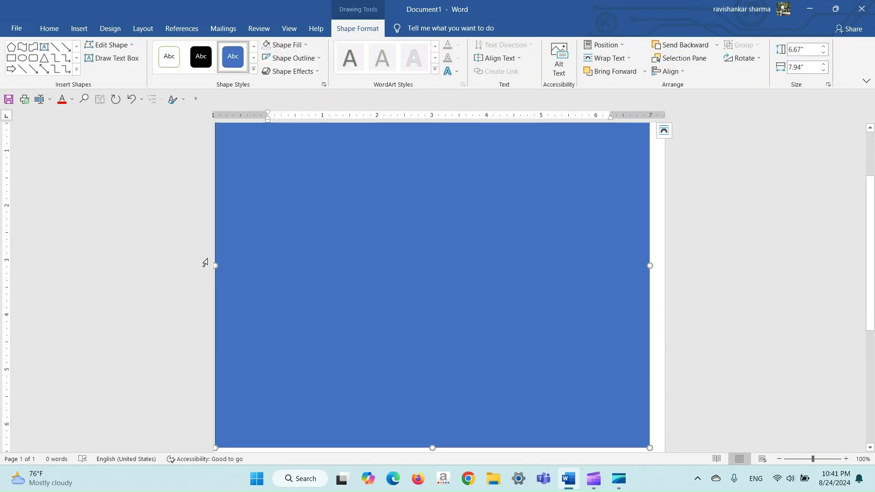
pyautogui.moveTo(215, 265); pyautogui.dragTo(241, 266)
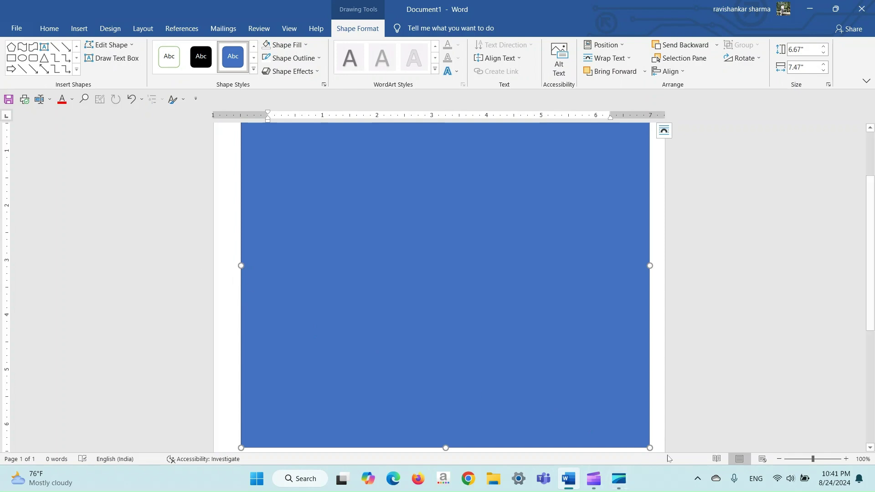
# Extend the rectangle's lower edge toward the bottom of the page for a height of about 9.88"
pyautogui.click(779, 459)
pyautogui.click(779, 458)
pyautogui.click(779, 458)
pyautogui.click(779, 459)
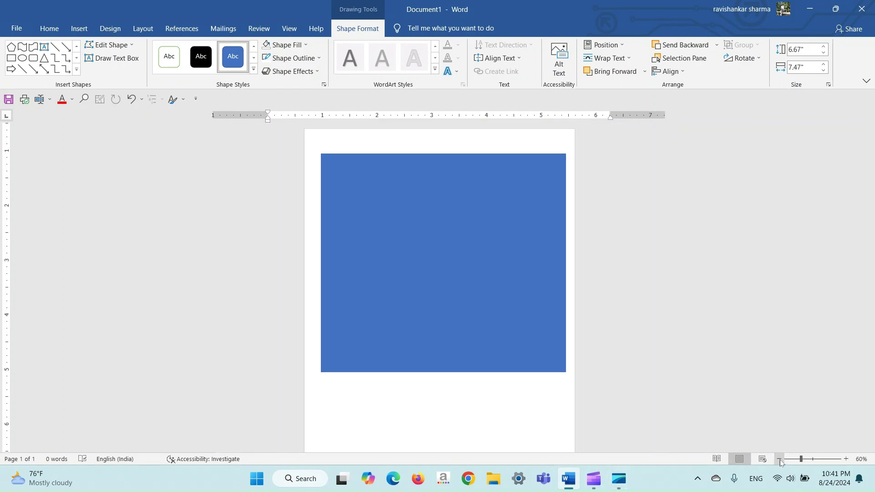
pyautogui.click(779, 458)
pyautogui.click(779, 459)
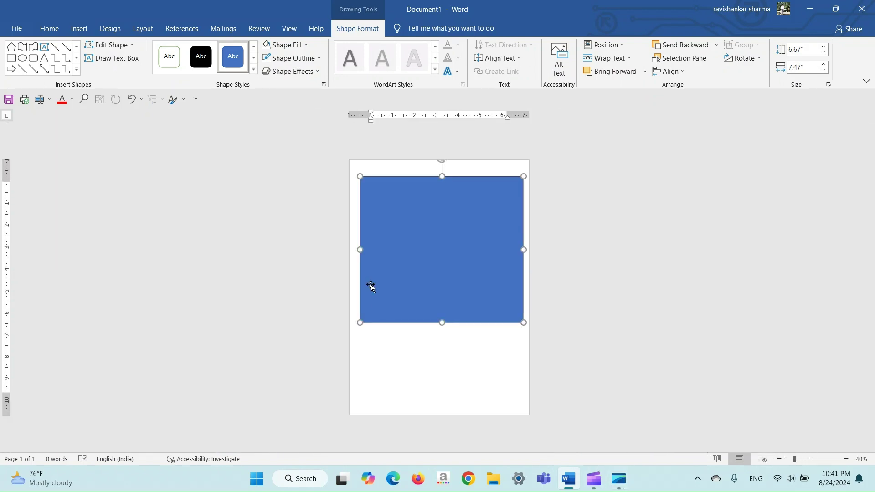
pyautogui.moveTo(442, 323); pyautogui.dragTo(453, 392)
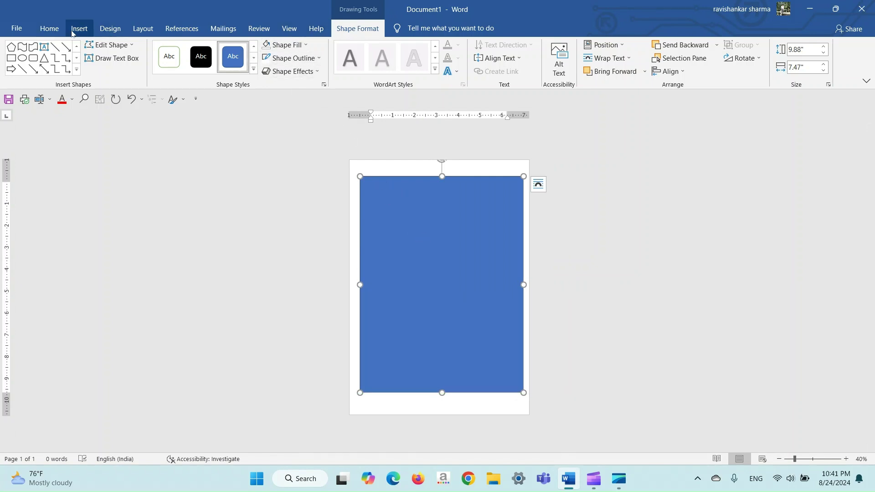
# Edit the rectangle's points at both left corners so that its top and bottom edges curve downward there
pyautogui.click(112, 48)
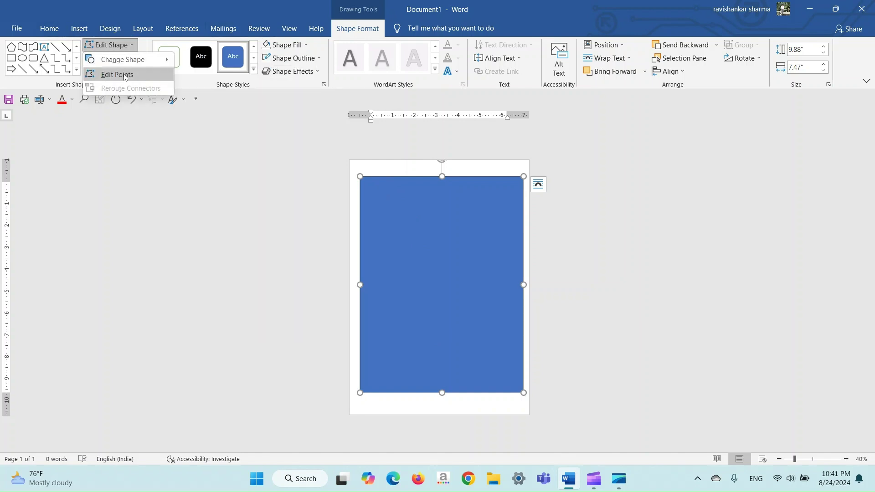
pyautogui.click(124, 75)
pyautogui.click(360, 177)
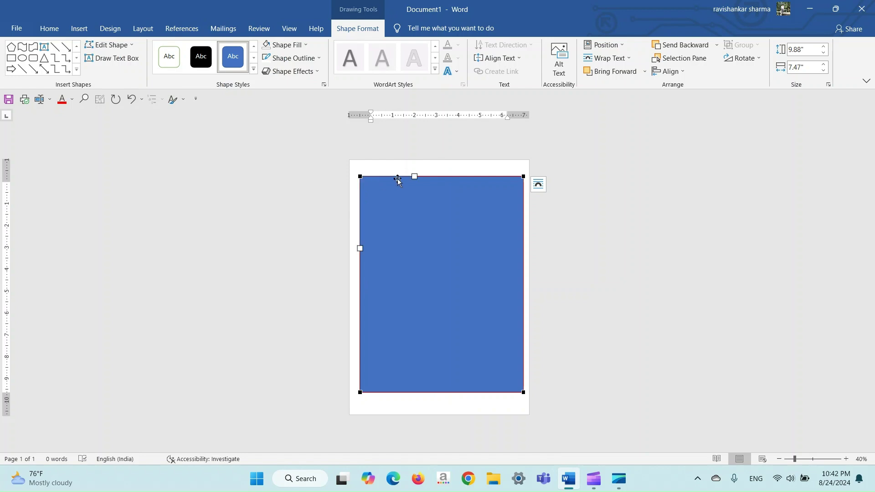
pyautogui.moveTo(414, 176); pyautogui.dragTo(381, 215)
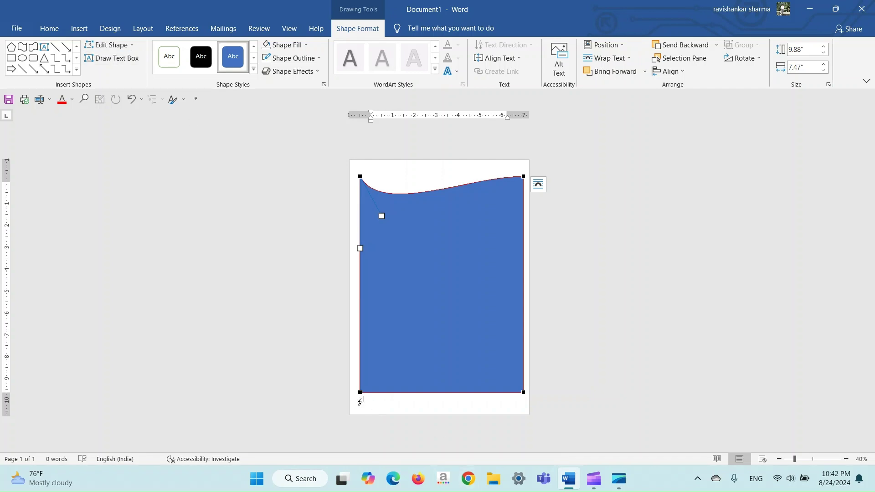
pyautogui.click(361, 393)
pyautogui.moveTo(415, 392); pyautogui.dragTo(380, 434)
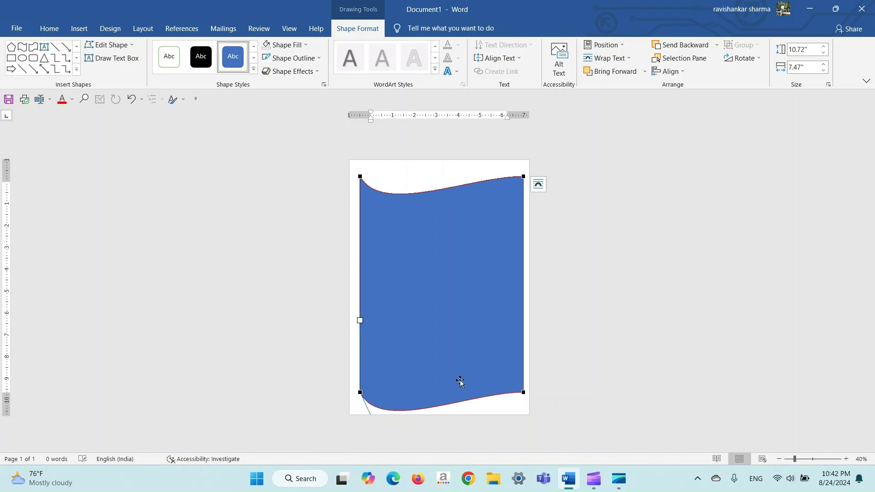
# Curve the top and bottom edges upward near both right corners to complete a wavy shape about 10.66" high
pyautogui.click(523, 177)
pyautogui.moveTo(467, 176); pyautogui.dragTo(463, 163)
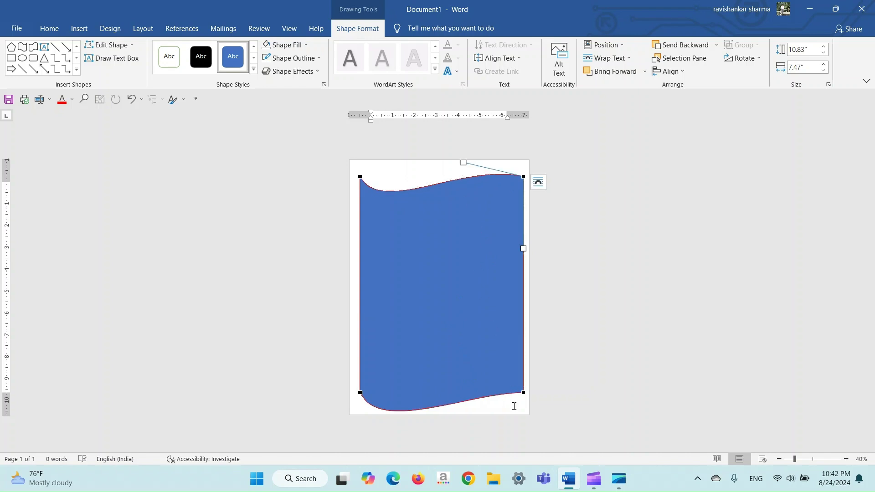
pyautogui.click(522, 394)
pyautogui.moveTo(470, 393); pyautogui.dragTo(472, 371)
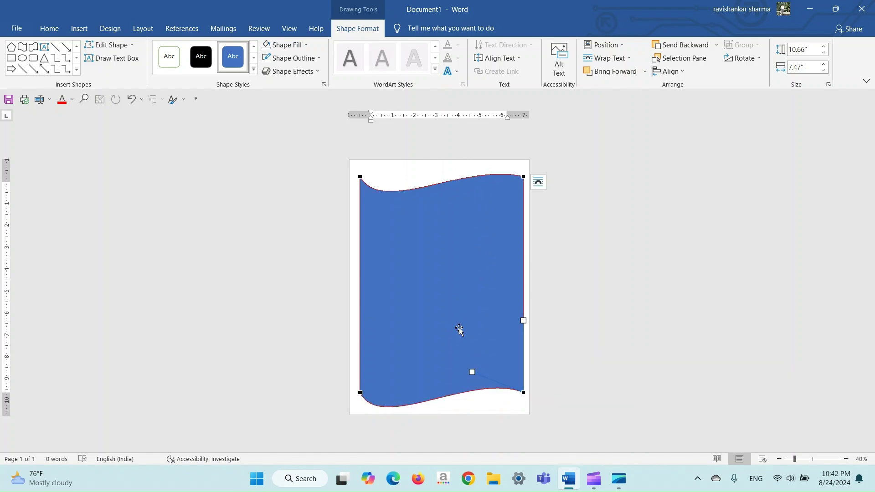
pyautogui.click(459, 329)
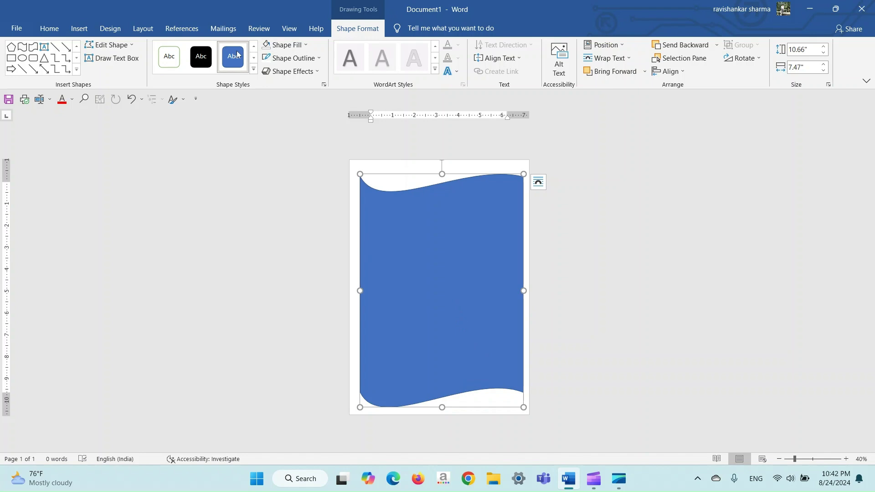
# Fill the wavy shape with the picture file idyllic-summer-landscape-clear-mountain-lake-alps-45054687 from the Downloads folder
pyautogui.click(284, 45)
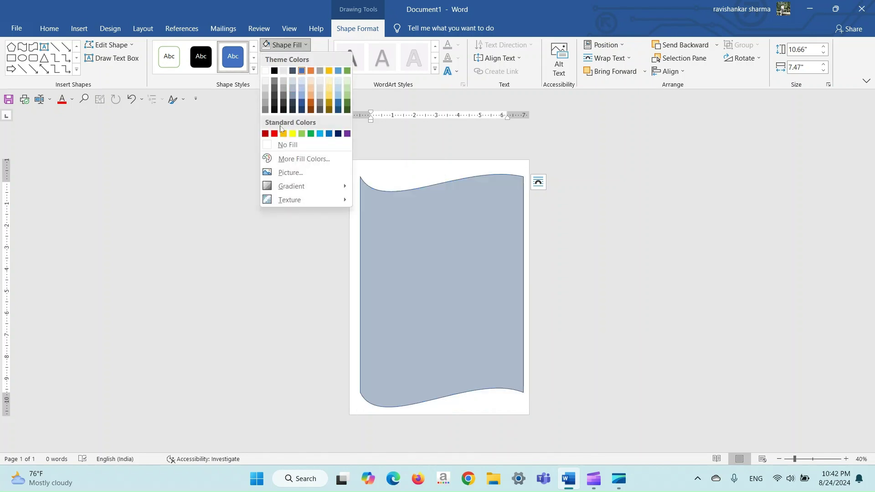
pyautogui.click(294, 173)
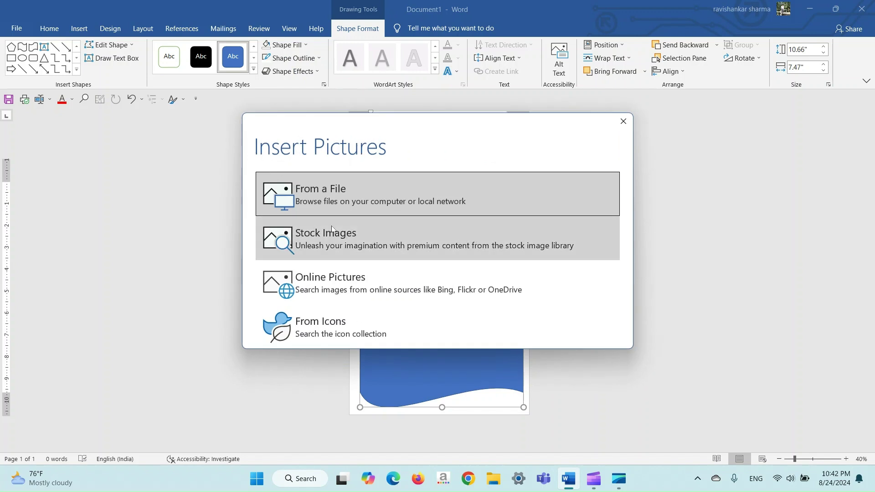
pyautogui.click(335, 202)
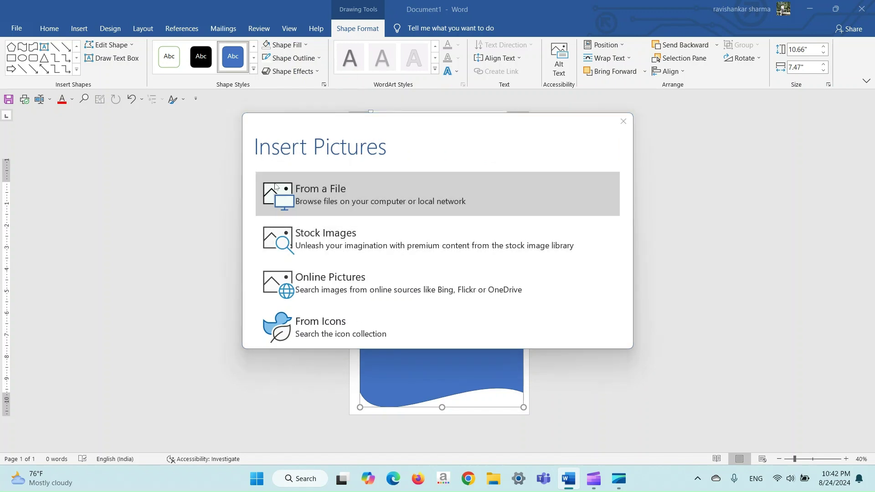
pyautogui.click(115, 107)
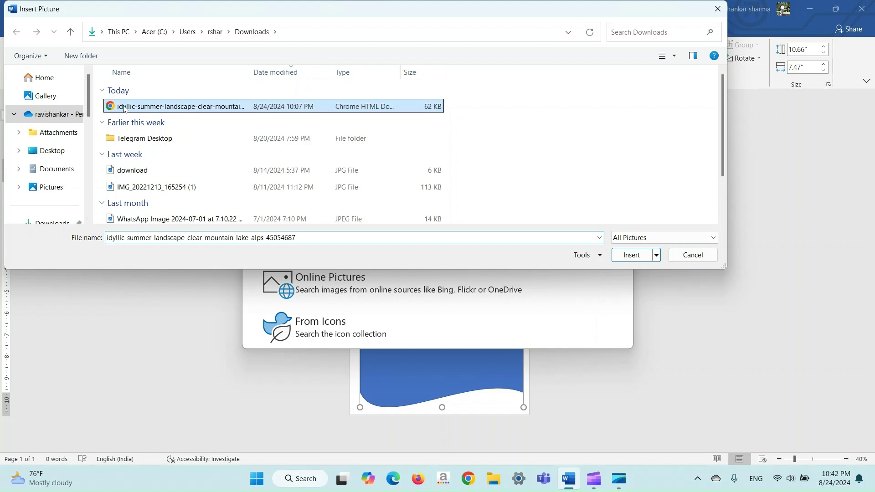
pyautogui.click(622, 255)
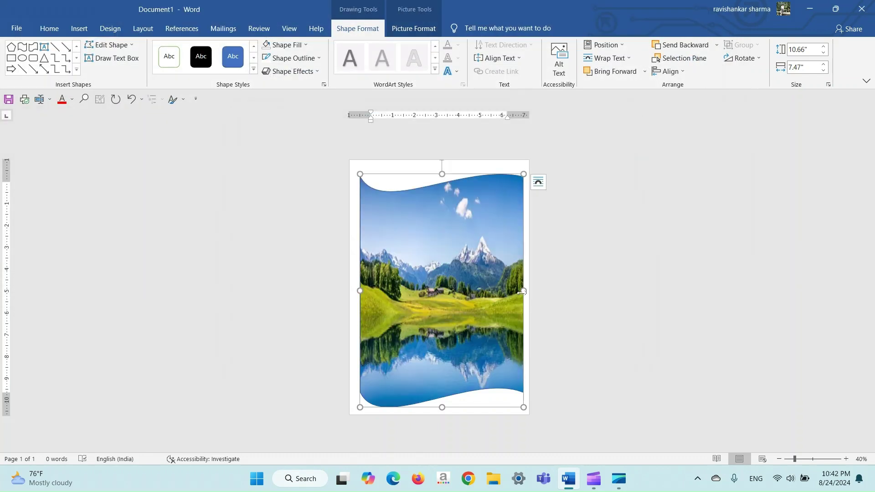
# Narrow the picture-filled shape slightly from its right edge to about 7.35" wide, and trim its left edge a little further
pyautogui.moveTo(521, 290)
pyautogui.mouseDown()
pyautogui.moveTo(513, 291)
pyautogui.moveTo(521, 291)
pyautogui.mouseUp()
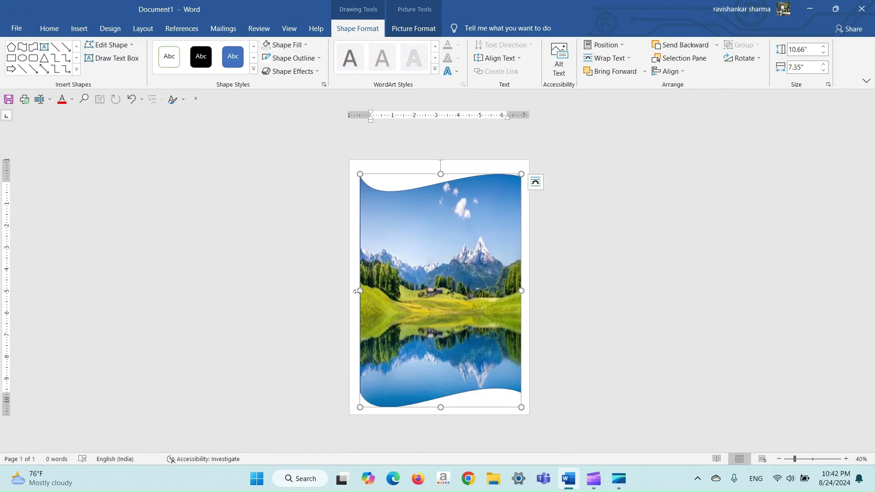
pyautogui.moveTo(358, 291); pyautogui.dragTo(362, 292)
pyautogui.click(398, 184)
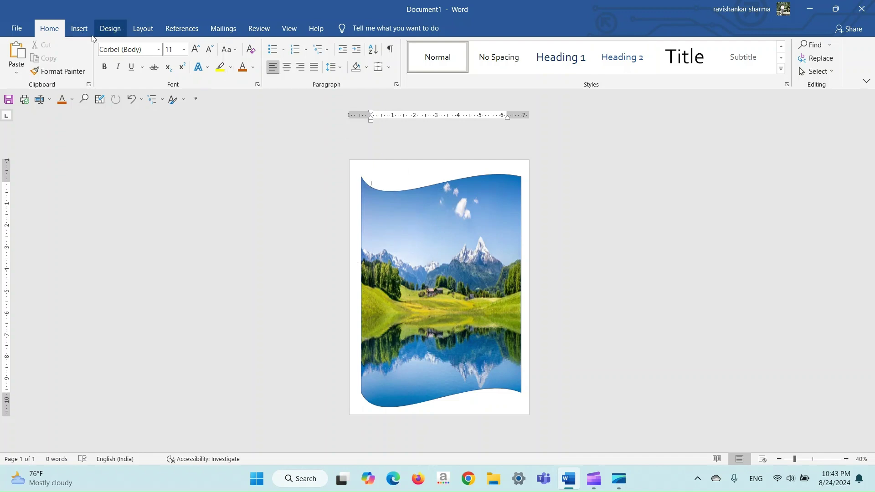
# Set the page color to a dark orange from the theme colors
pyautogui.click(120, 30)
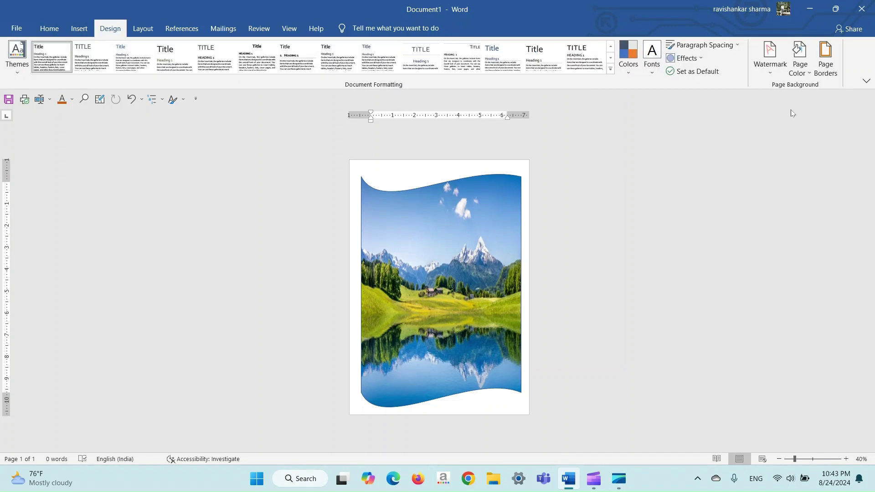
pyautogui.click(804, 75)
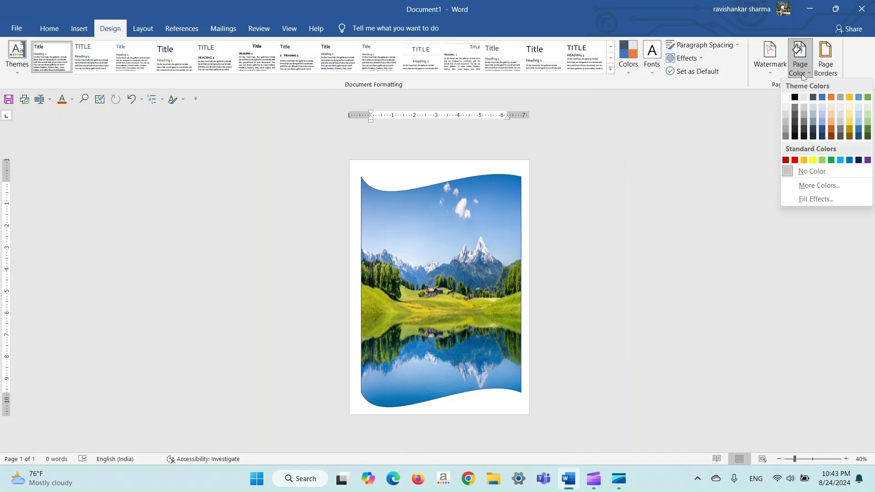
pyautogui.click(829, 131)
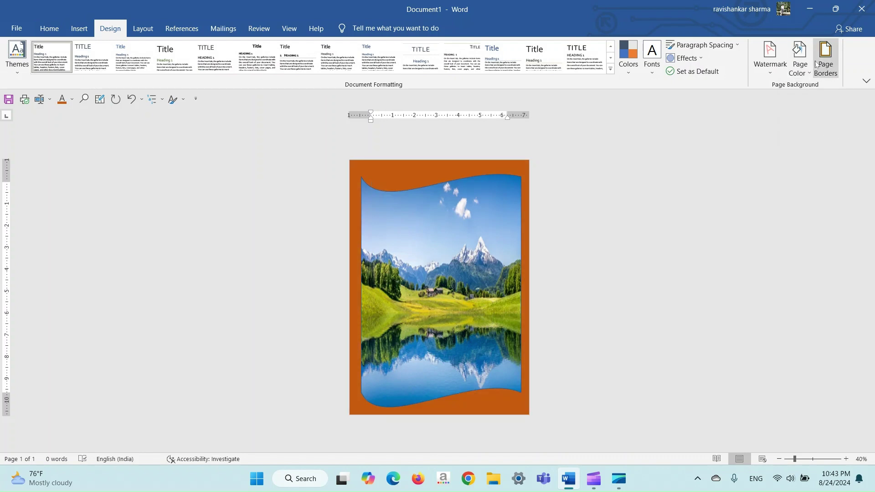
# Add a Box page border with a solid ½ pt line to the whole document
pyautogui.click(827, 69)
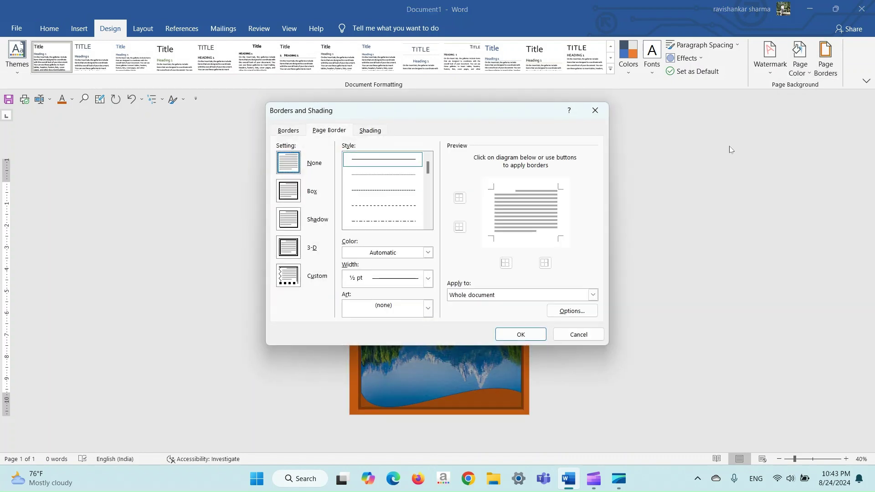
pyautogui.click(292, 195)
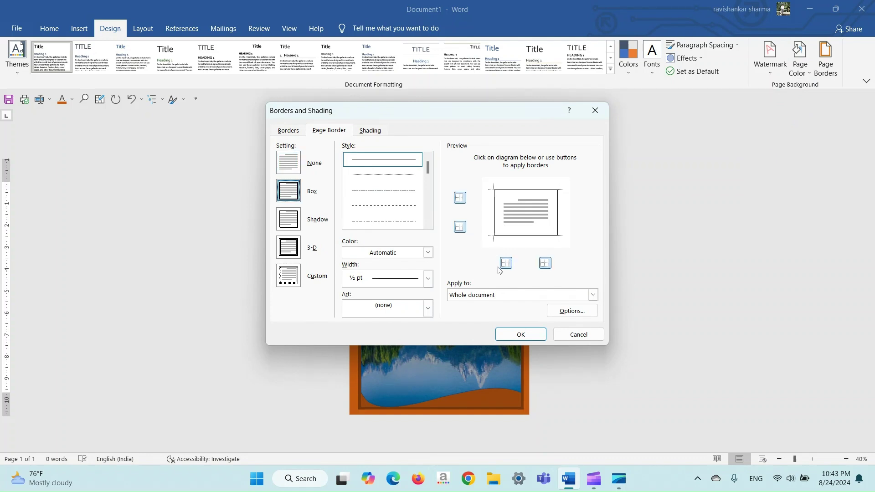
pyautogui.click(518, 334)
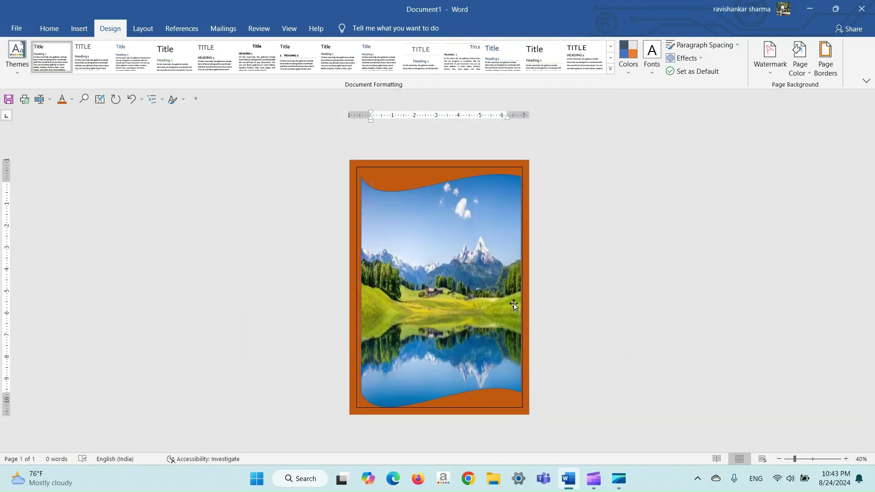
# Widen the picture-filled shape on its left side so that it meets the page border
pyautogui.click(499, 255)
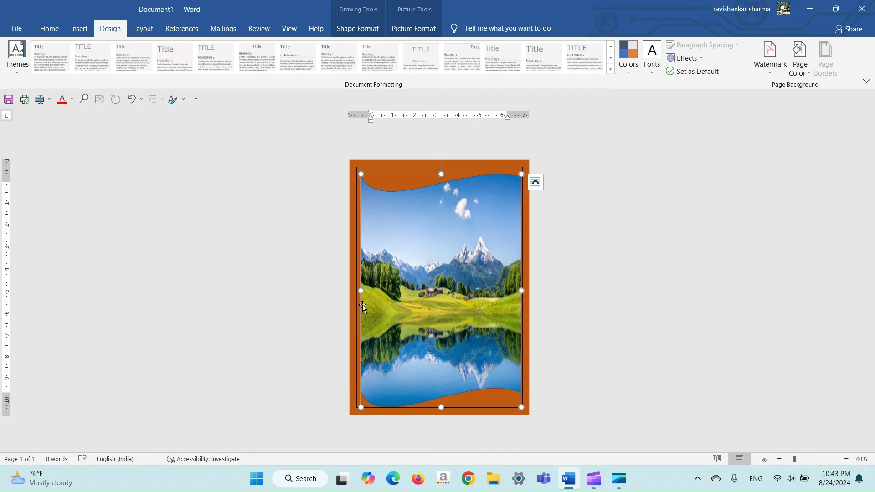
pyautogui.moveTo(362, 289); pyautogui.dragTo(358, 290)
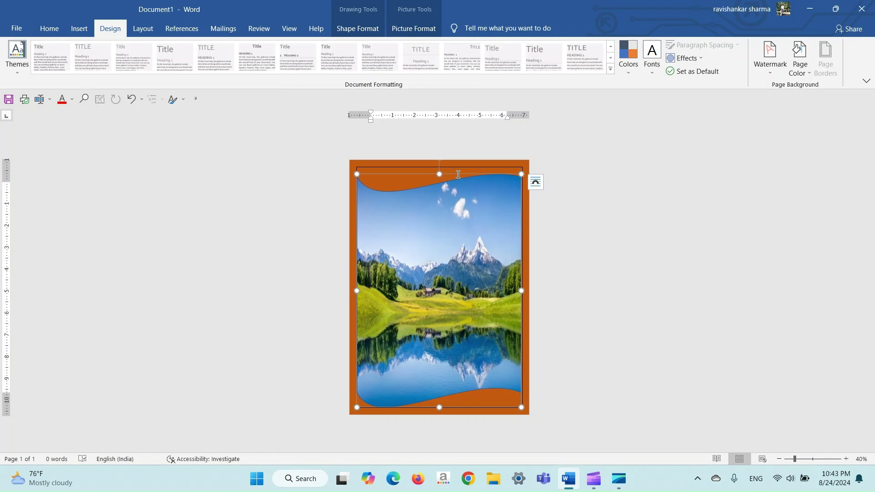
pyautogui.click(535, 305)
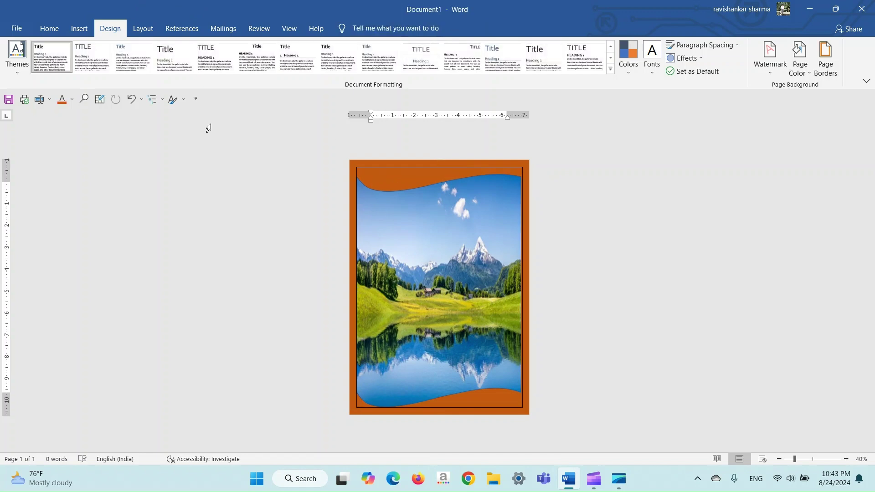
# Draw a text box about 2.48" high and 4.31" wide over the lower part of the picture
pyautogui.click(79, 28)
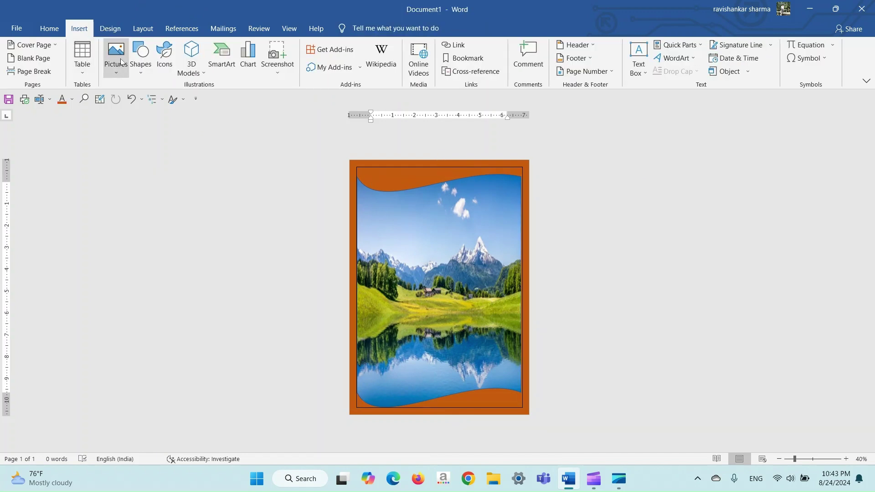
pyautogui.click(640, 52)
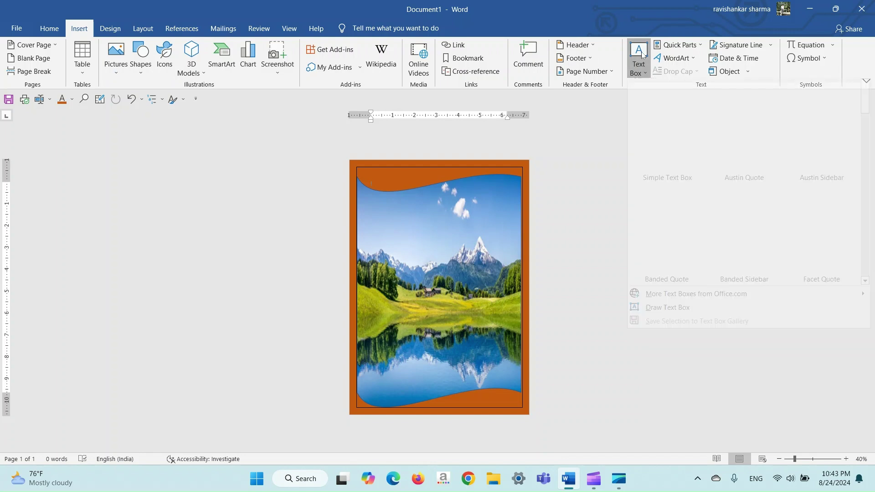
pyautogui.click(667, 316)
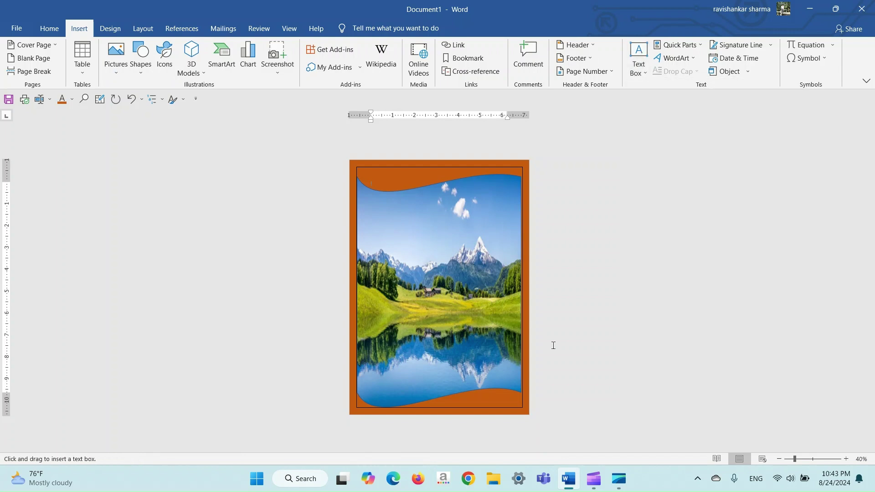
pyautogui.moveTo(387, 345); pyautogui.dragTo(482, 399)
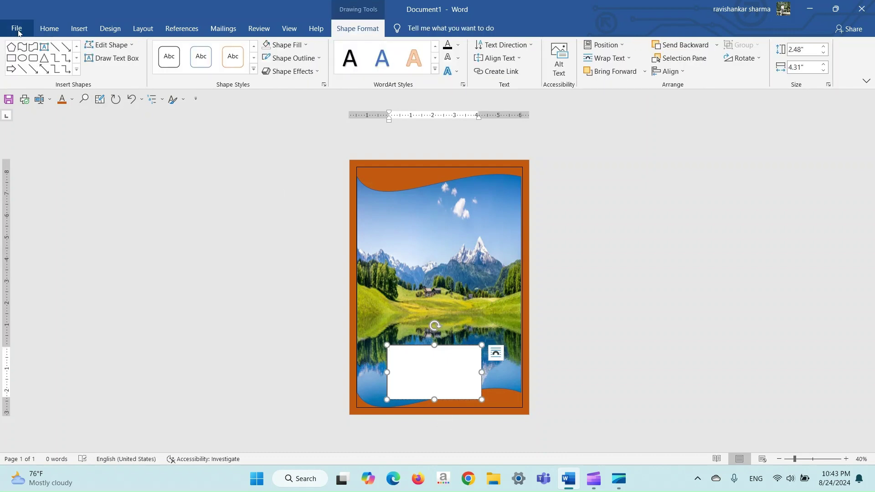
# Paste the copied Name, Class, Father name, School name and Subject lines from the clipboard history into the text box
pyautogui.click(49, 28)
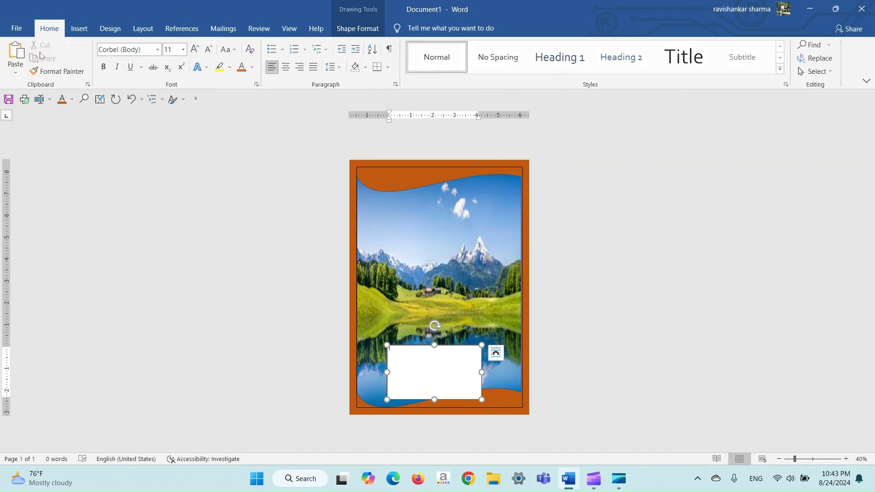
pyautogui.click(89, 84)
pyautogui.click(61, 266)
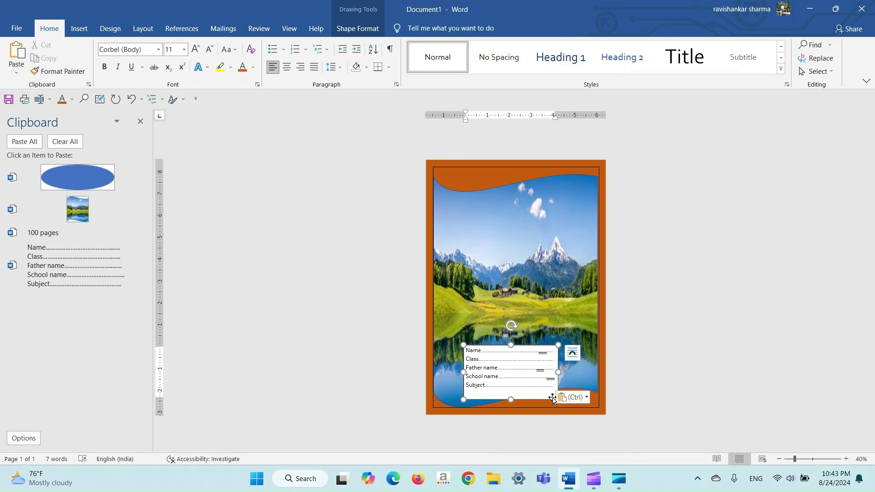
# Move the text box toward the lower-left corner of the picture, inside the page border
pyautogui.click(542, 294)
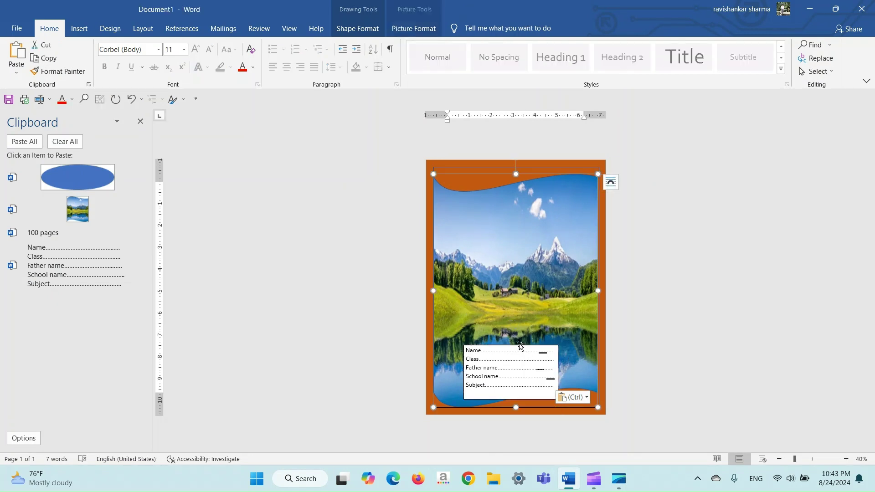
pyautogui.moveTo(528, 349); pyautogui.dragTo(509, 351)
pyautogui.click(509, 407)
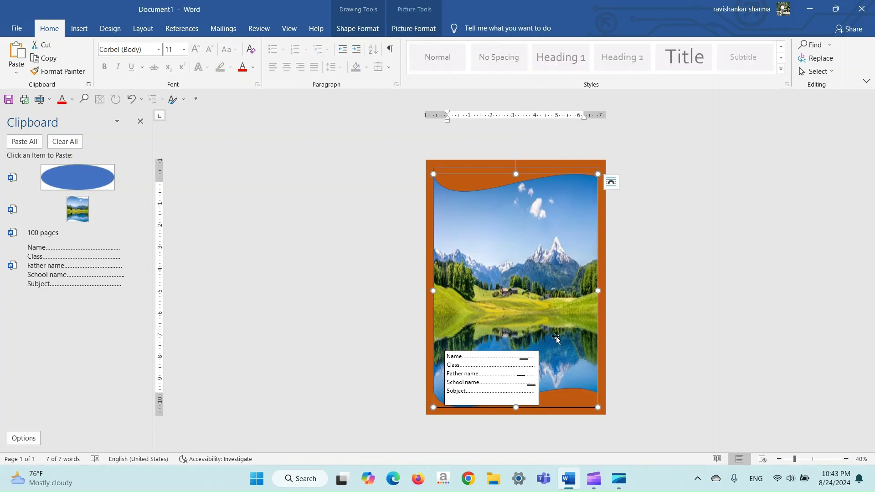
# Shorten the picture-filled shape from its top to about 10.01" by 7.6" and center it within the page border
pyautogui.moveTo(501, 351)
pyautogui.mouseDown()
pyautogui.moveTo(499, 337)
pyautogui.moveTo(502, 349)
pyautogui.mouseUp()
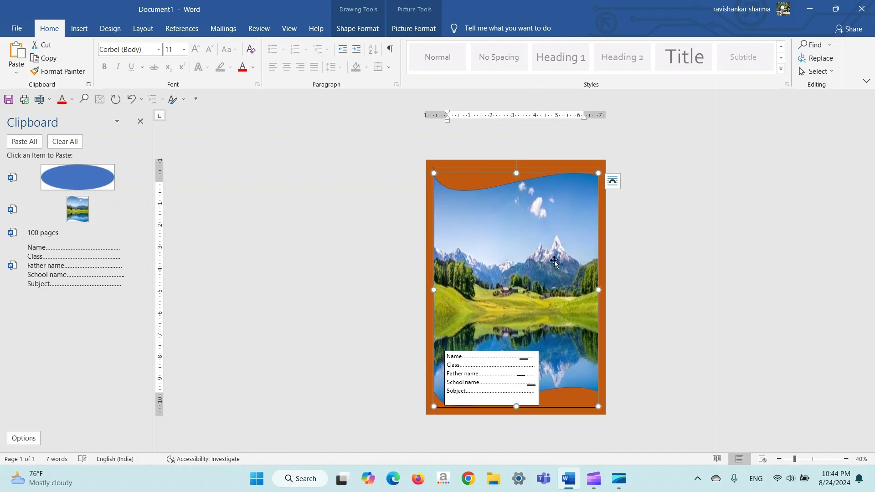
pyautogui.moveTo(596, 173); pyautogui.dragTo(599, 188)
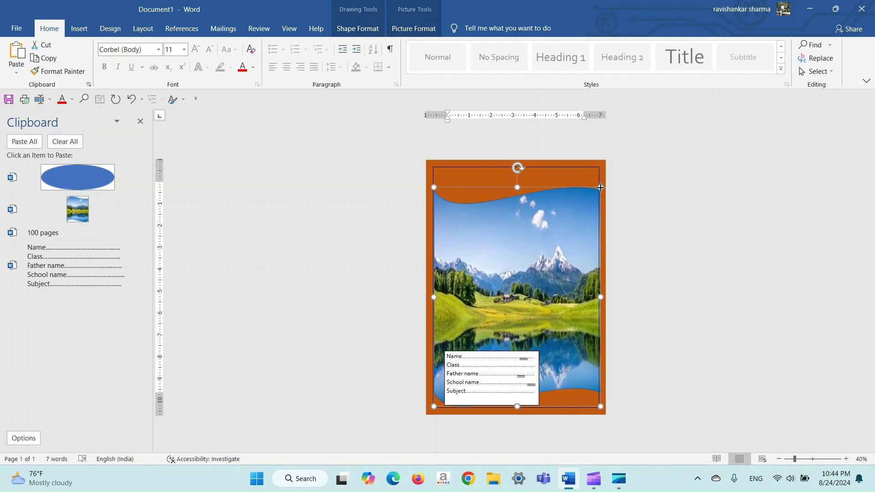
pyautogui.moveTo(532, 214); pyautogui.dragTo(530, 207)
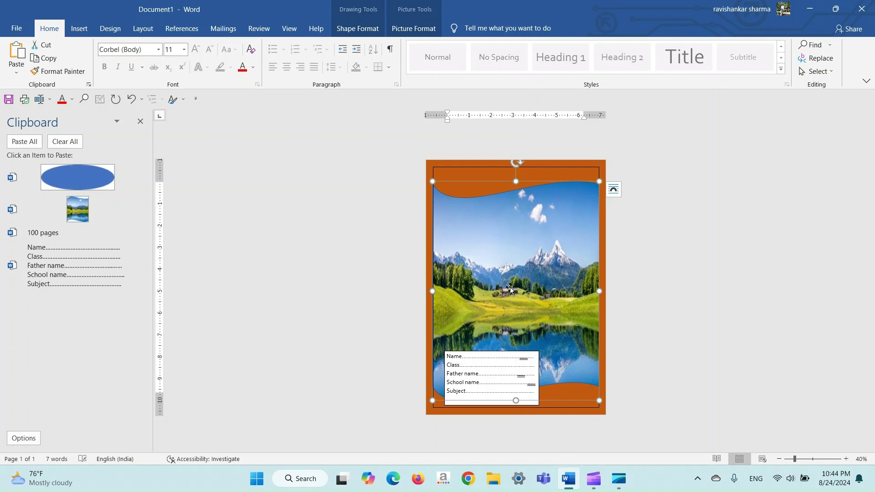
# Change the shape of the text box with the name and class lines to a rounded rectangle
pyautogui.click(499, 365)
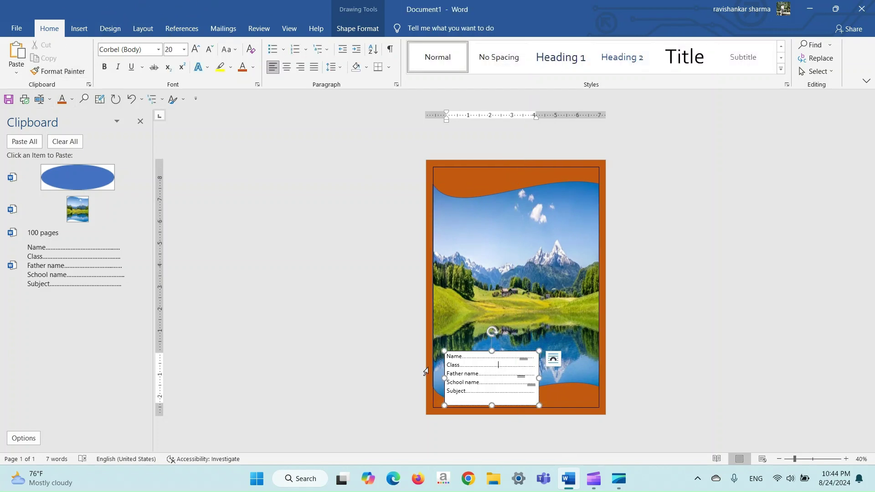
pyautogui.click(359, 30)
pyautogui.click(112, 45)
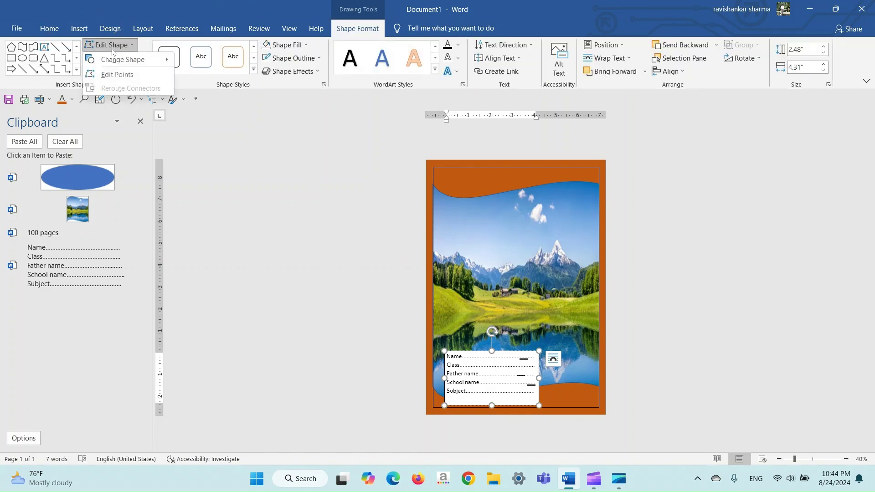
pyautogui.click(116, 75)
pyautogui.click(111, 45)
pyautogui.moveTo(122, 60)
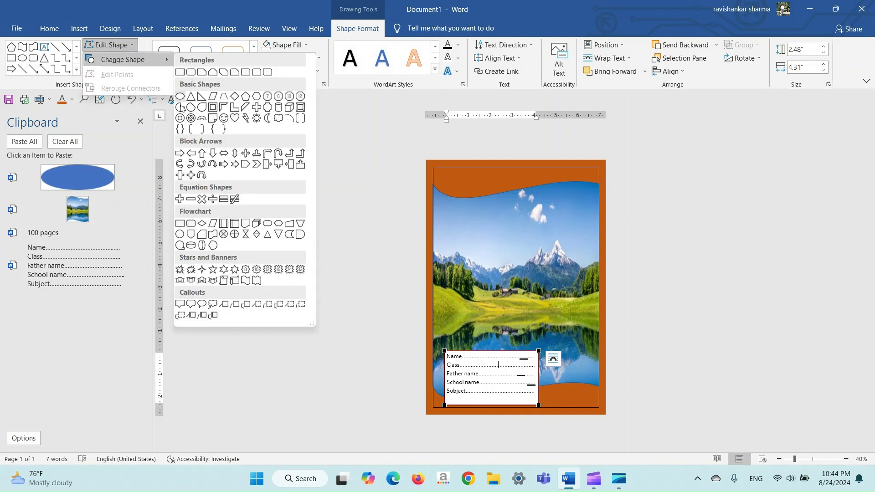
pyautogui.click(190, 72)
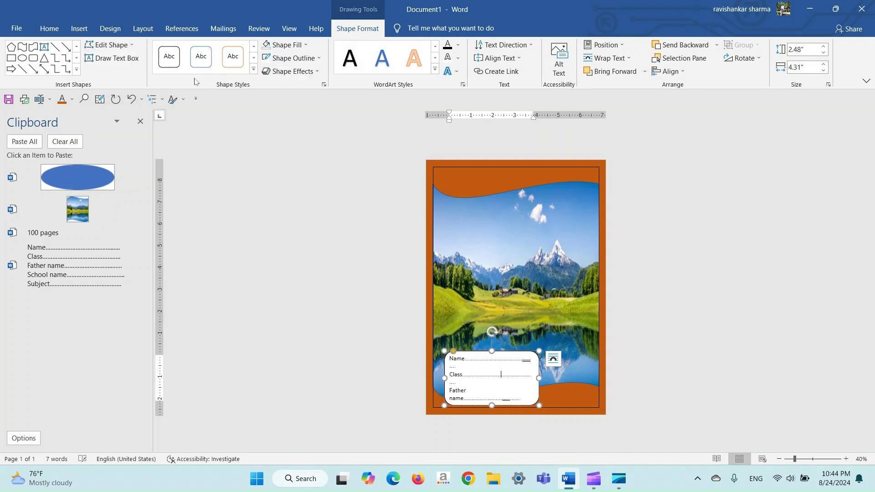
# Widen the rounded text box to the right so that each of its five lines fits on one row
pyautogui.click(484, 215)
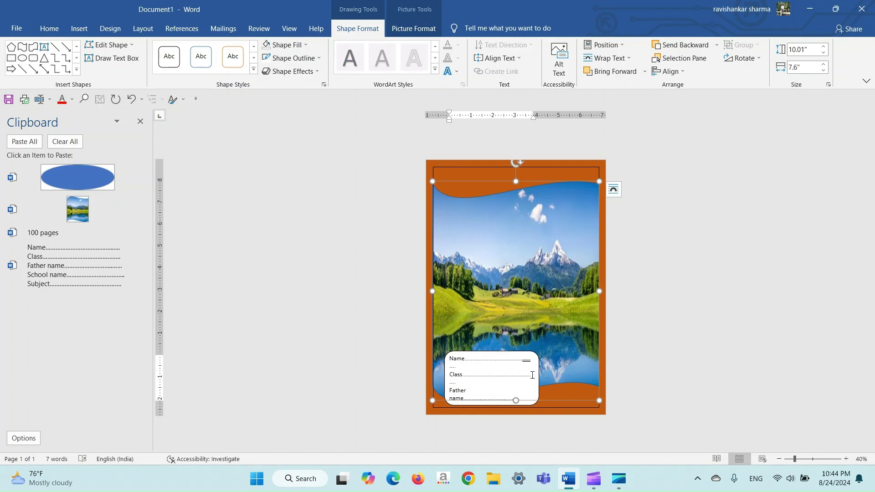
pyautogui.click(519, 350)
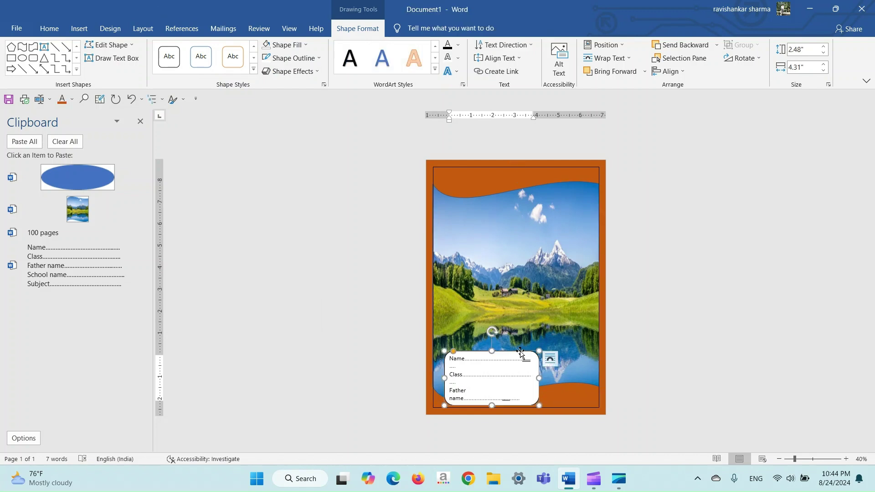
pyautogui.moveTo(540, 377); pyautogui.dragTo(550, 378)
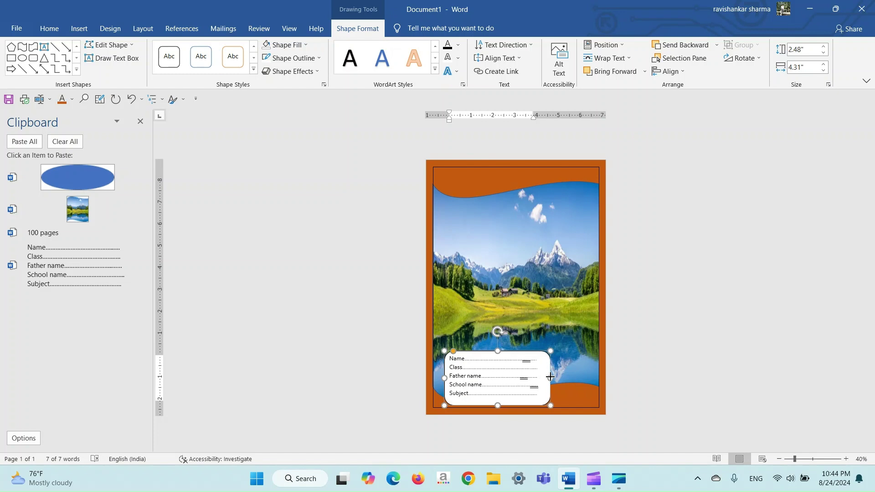
pyautogui.click(496, 233)
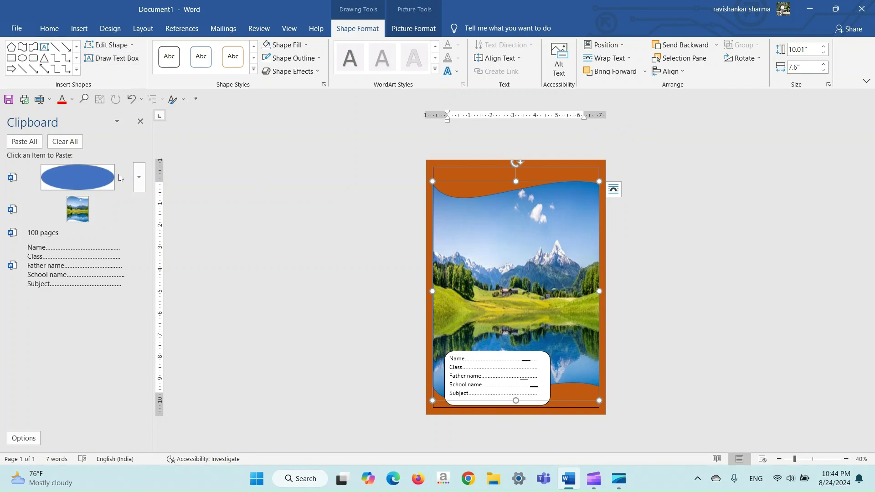
# Close the clipboard pane and draw a flat oval over the orange area at the upper-left corner of the cover
pyautogui.click(140, 121)
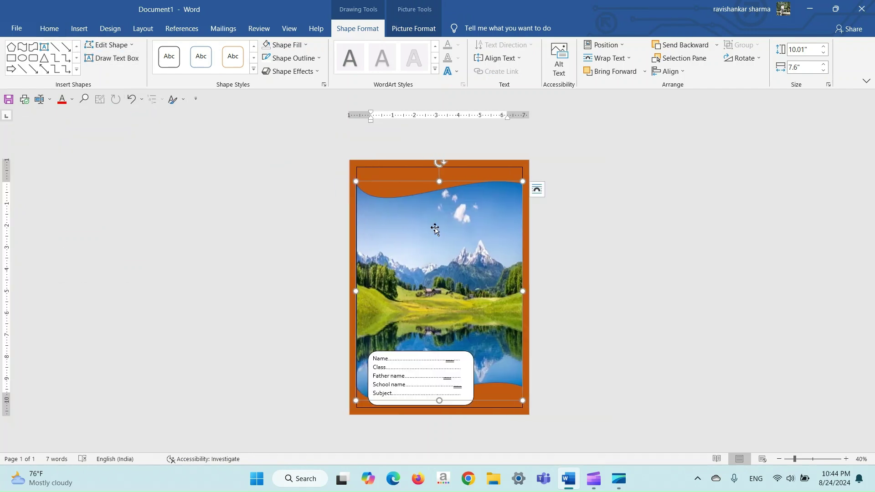
pyautogui.click(486, 167)
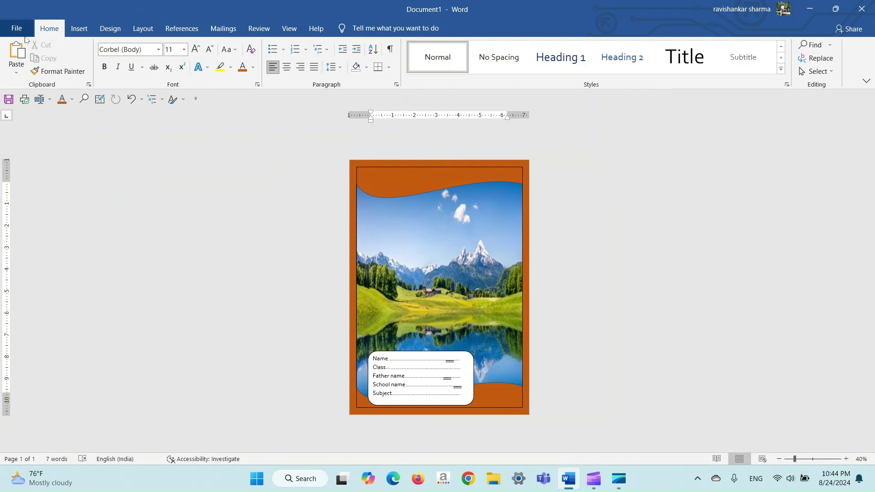
pyautogui.click(79, 28)
pyautogui.click(141, 57)
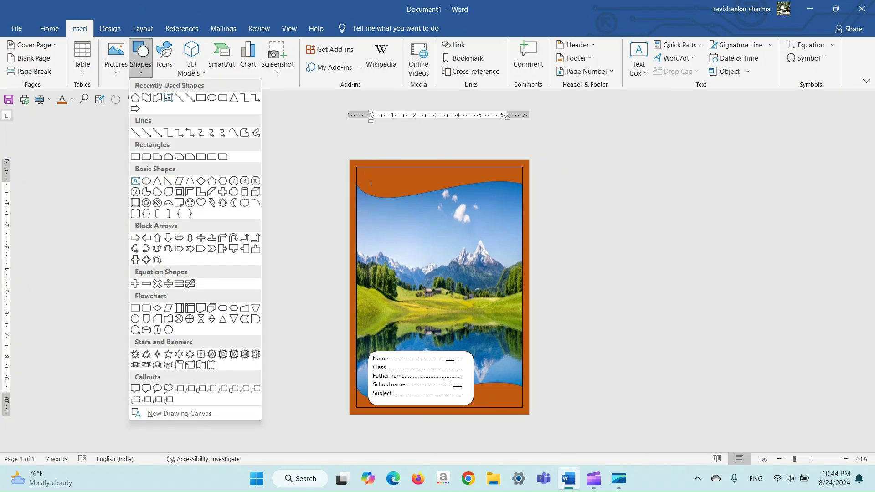
pyautogui.click(212, 102)
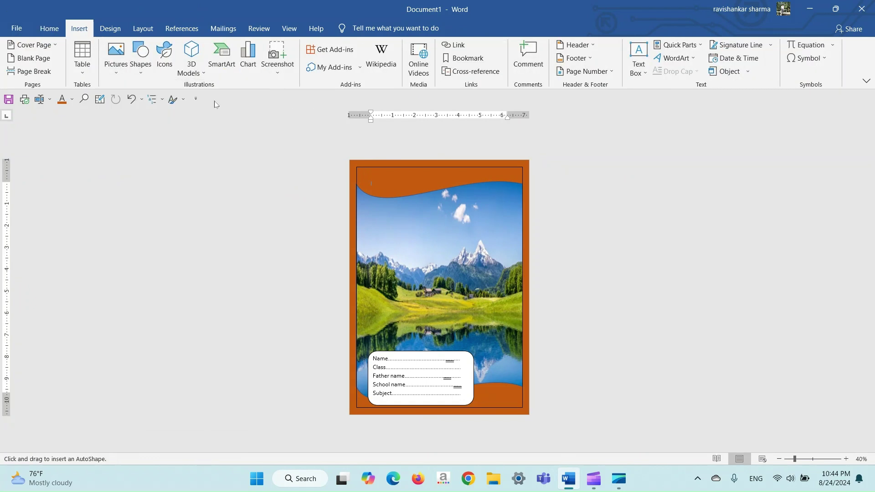
pyautogui.moveTo(367, 171); pyautogui.dragTo(388, 183)
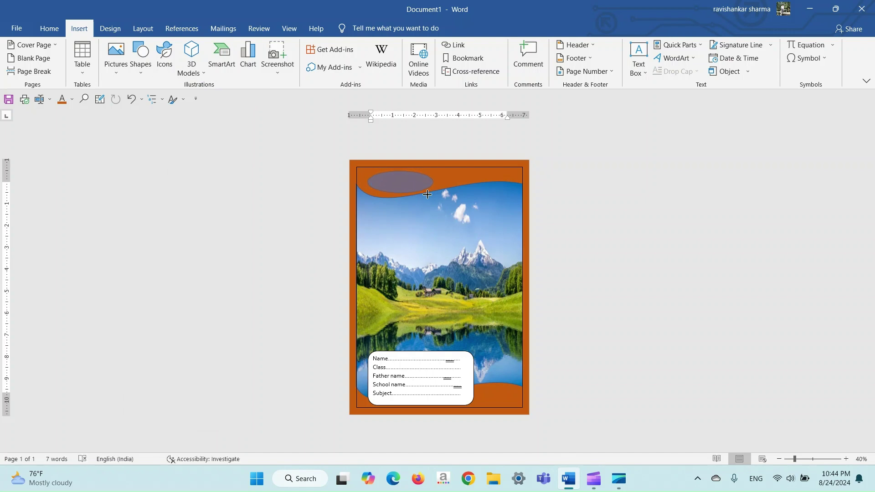
pyautogui.moveTo(427, 195); pyautogui.dragTo(428, 193)
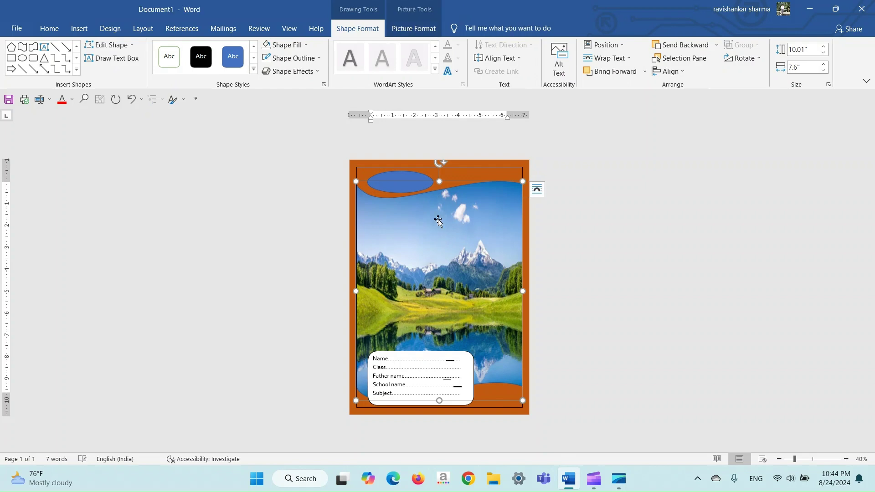
pyautogui.click(468, 255)
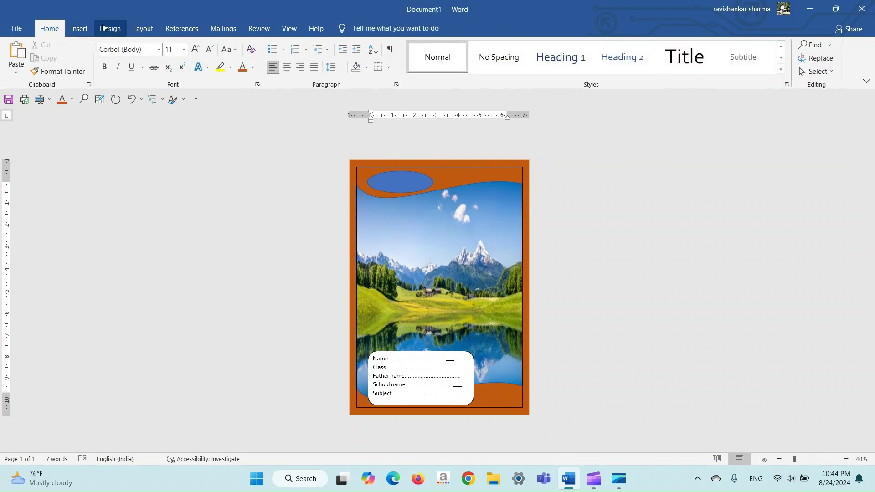
# Draw a text box about 2.13" by 2.35" in the middle of the picture and enter "100 Pages" in it
pyautogui.click(79, 28)
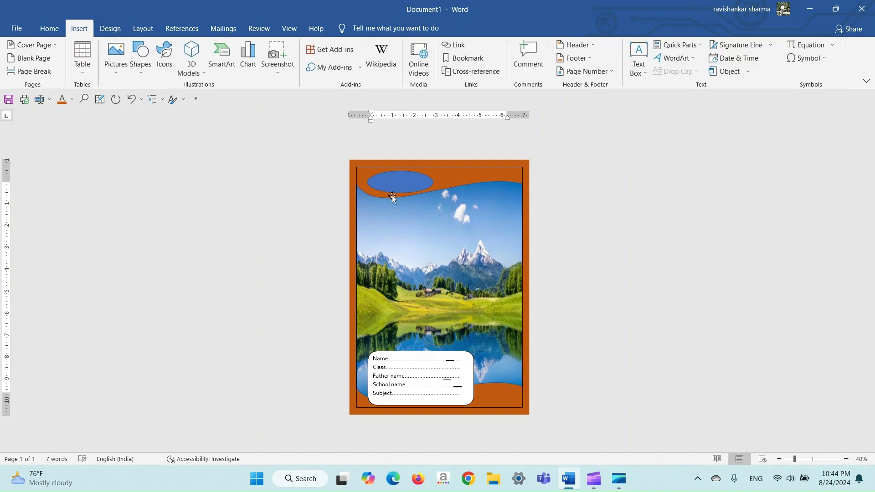
pyautogui.click(638, 56)
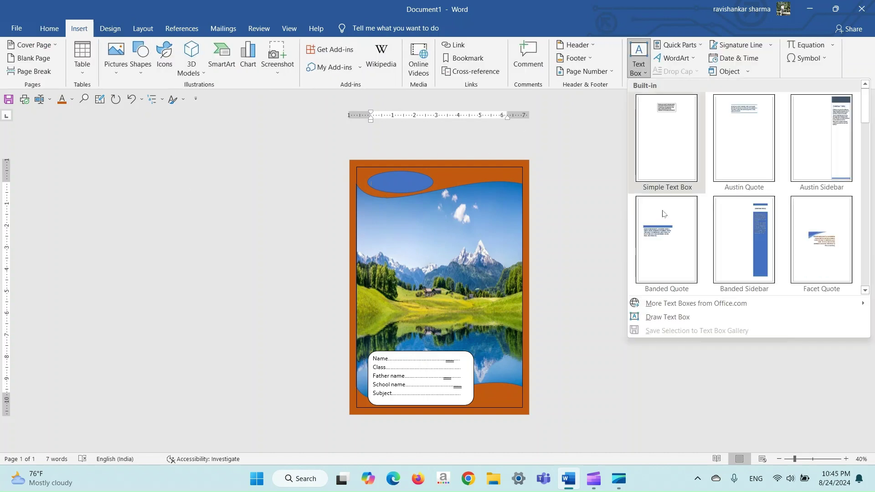
pyautogui.click(646, 318)
pyautogui.moveTo(443, 257); pyautogui.dragTo(495, 304)
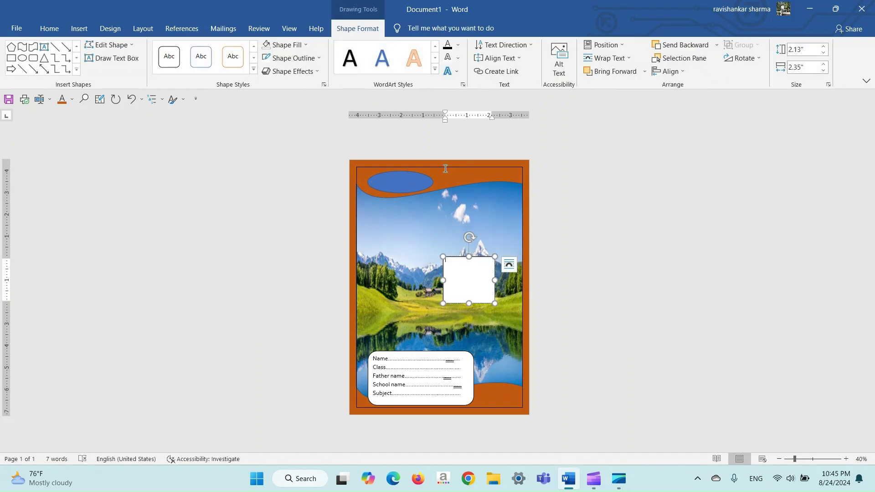
pyautogui.write('100 Pages')
# Enlarge the "100 Pages" text to 26 pt and shrink its text box to about 1.48" by 1.46"
pyautogui.hotkey('ctrl', 'a')
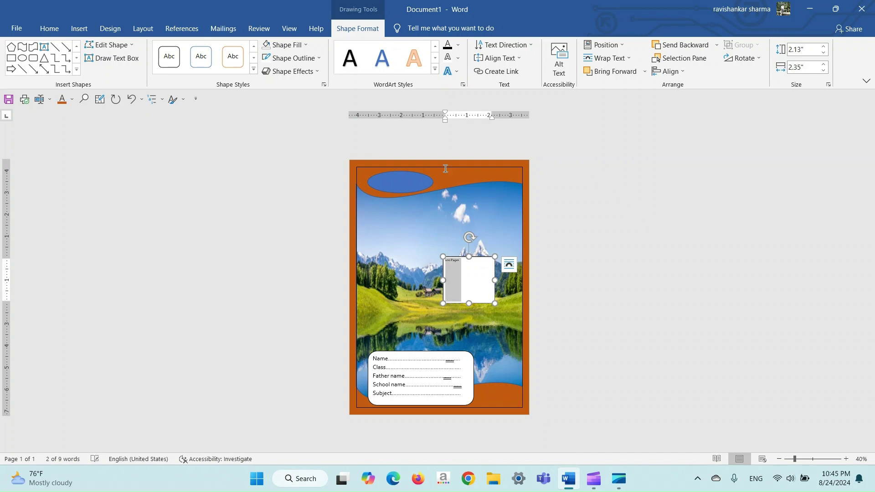
pyautogui.hotkey('ctrl', 'shift', '.')
pyautogui.hotkey('ctrl', 'shift', '.')
pyautogui.hotkey('ctrl', 'shift', '.')
pyautogui.hotkey('ctrl', 'shift', '.')
pyautogui.hotkey('ctrl', 'shift', '.')
pyautogui.hotkey('ctrl', 'shift', '.')
pyautogui.hotkey('ctrl', 'shift', '.')
pyautogui.hotkey('ctrl', 'shift', '.')
pyautogui.hotkey('ctrl', 'shift', '.')
pyautogui.hotkey('ctrl', 'shift', '.')
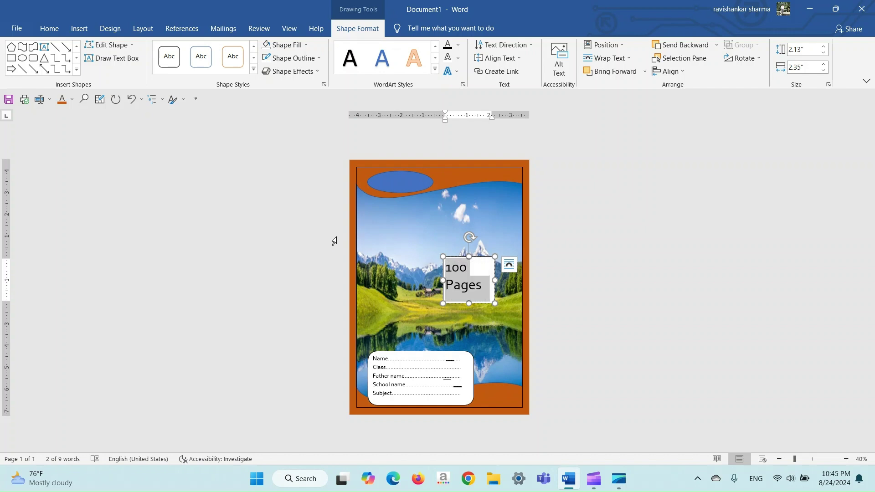
pyautogui.hotkey('ctrl', 'shift', ',')
pyautogui.hotkey('ctrl', 'shift', ',')
pyautogui.hotkey('ctrl', 'shift', ',')
pyautogui.hotkey('ctrl', 'shift', ',')
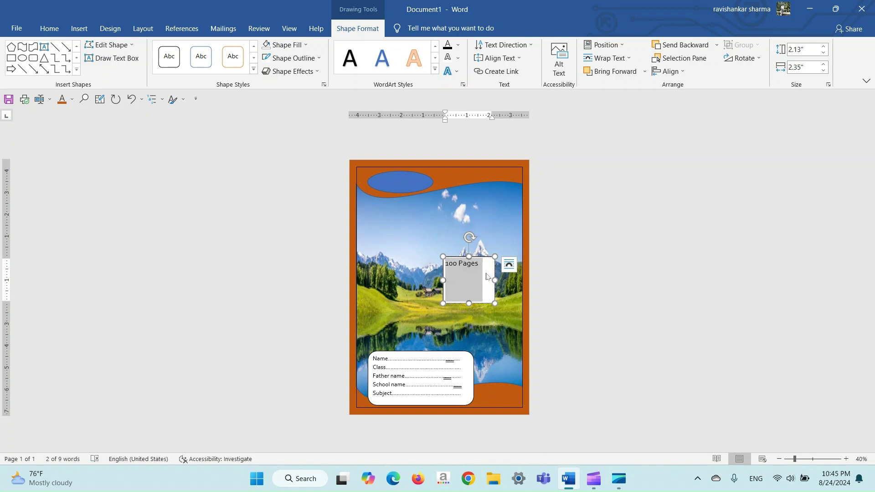
pyautogui.moveTo(497, 279); pyautogui.dragTo(475, 279)
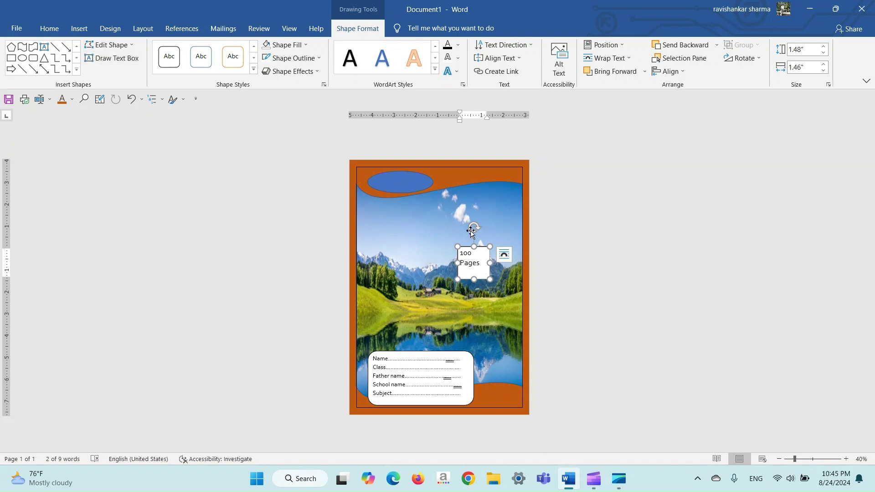
# Change the "100 Pages" text box to a hexagon and move it to the picture's lower-right area, above the student details box
pyautogui.click(118, 31)
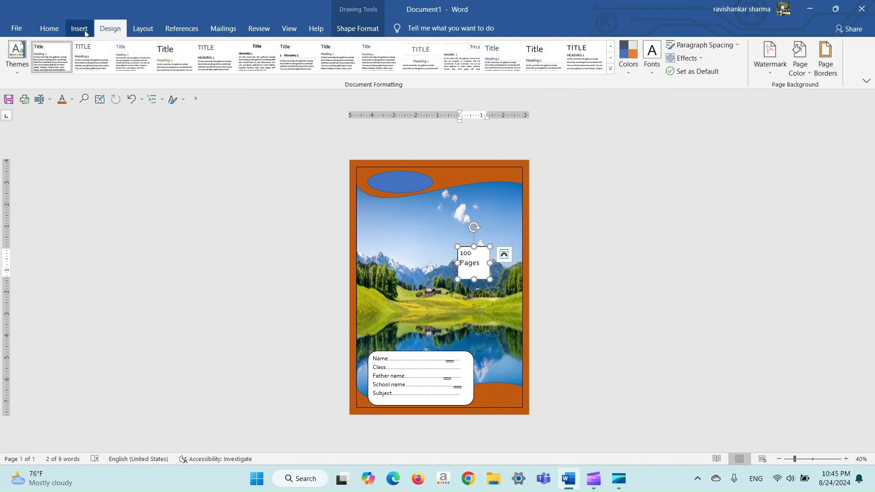
pyautogui.click(357, 29)
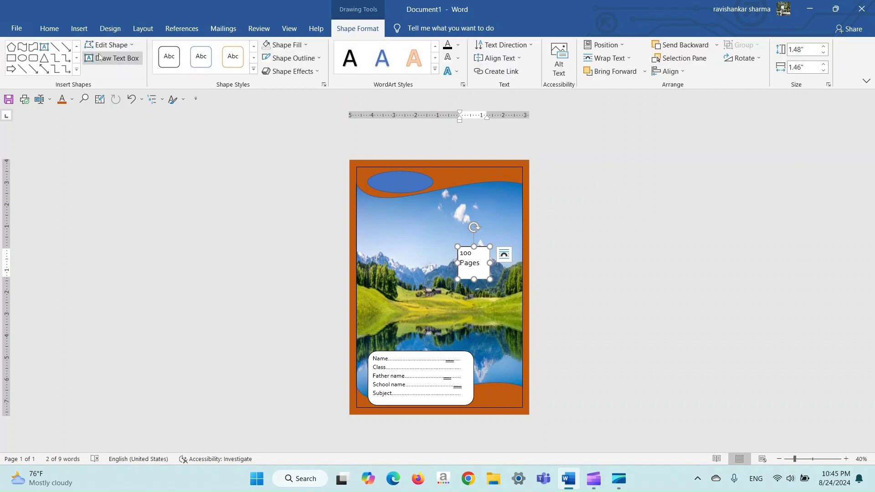
pyautogui.click(110, 45)
pyautogui.moveTo(121, 63)
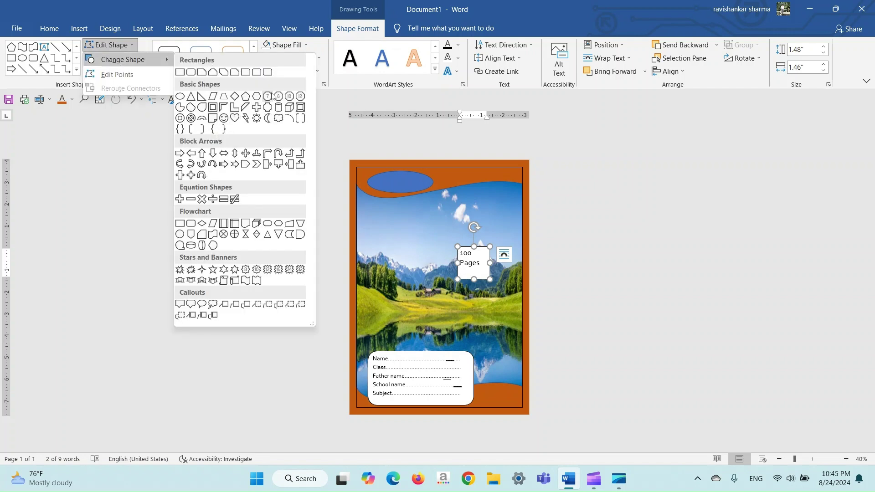
pyautogui.click(257, 96)
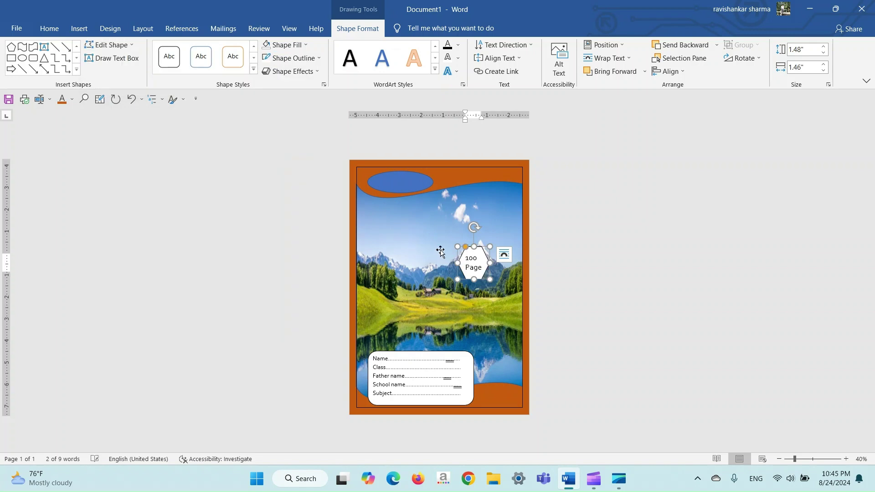
pyautogui.moveTo(478, 250); pyautogui.dragTo(495, 315)
pyautogui.click(439, 265)
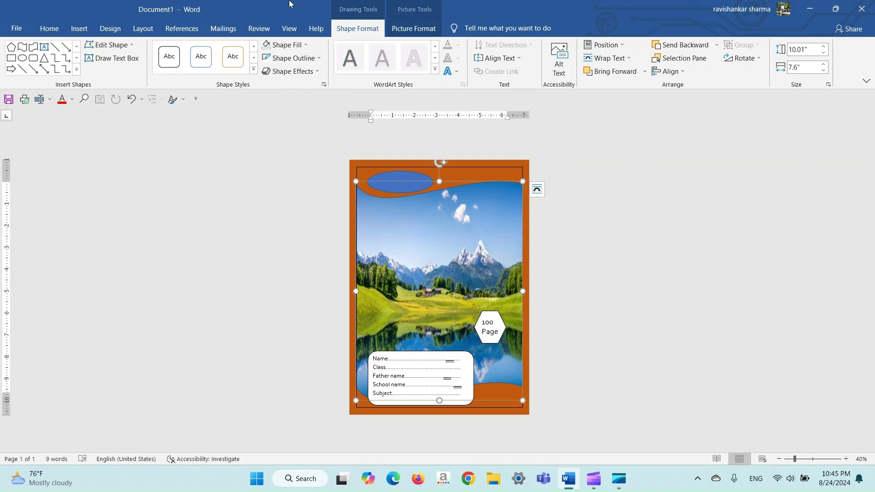
# Set the font of the text in the hexagon to Arial Black
pyautogui.click(492, 333)
pyautogui.hotkey('ctrl', 'a')
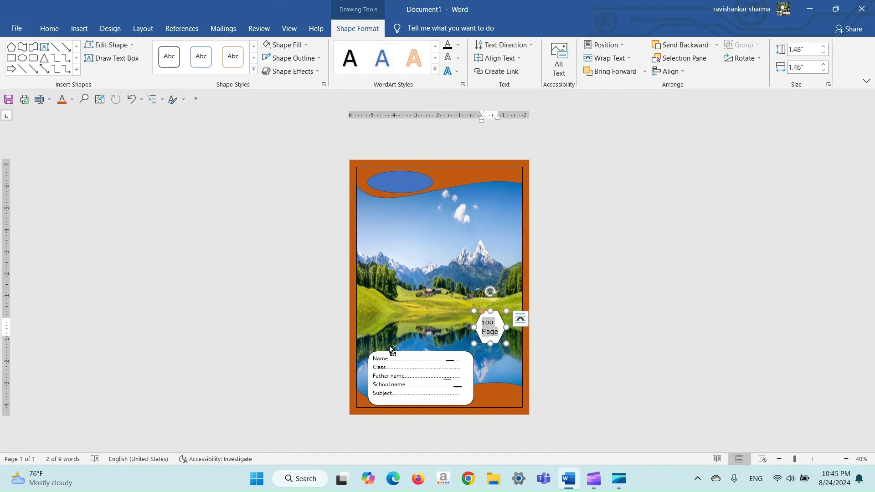
pyautogui.click(49, 28)
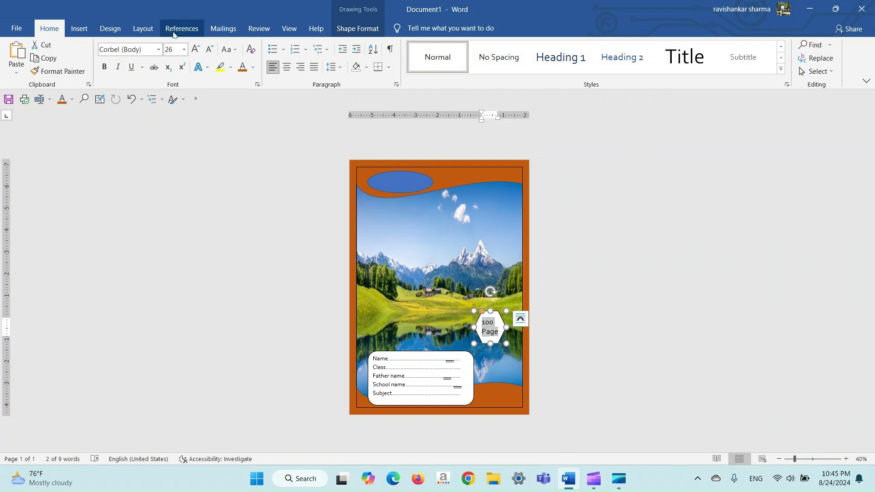
pyautogui.click(158, 49)
pyautogui.click(135, 145)
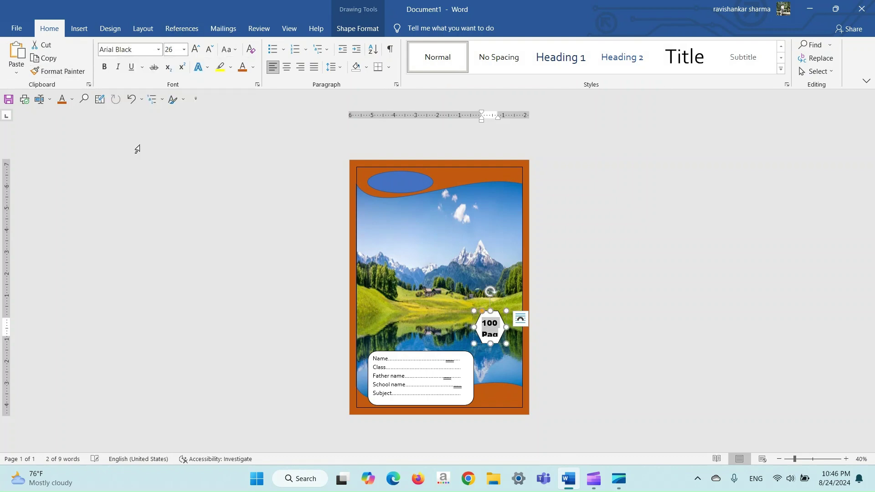
pyautogui.click(406, 235)
# Enlarge the hexagon toward its lower right so that both lines of its text fit inside
pyautogui.click(487, 334)
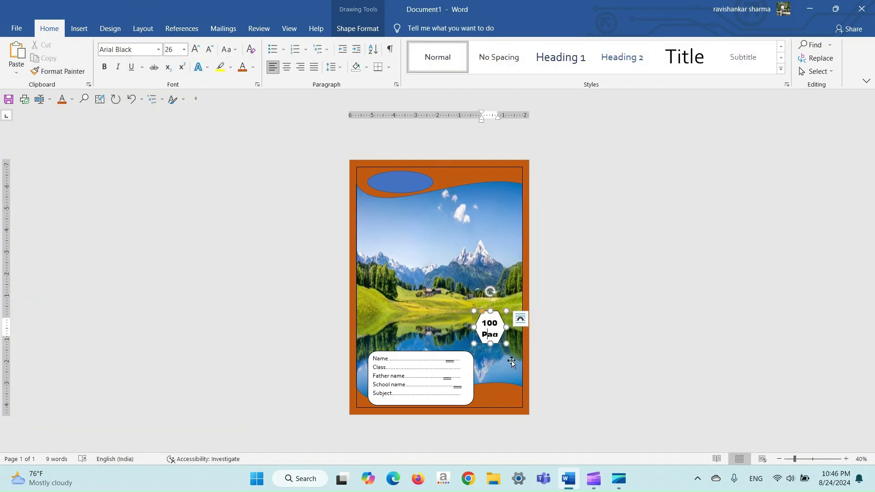
pyautogui.moveTo(492, 342); pyautogui.dragTo(519, 330)
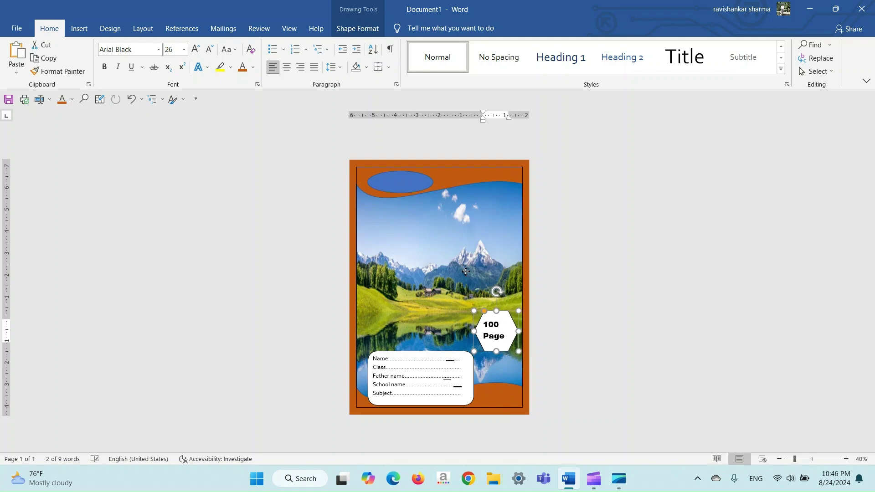
pyautogui.click(412, 213)
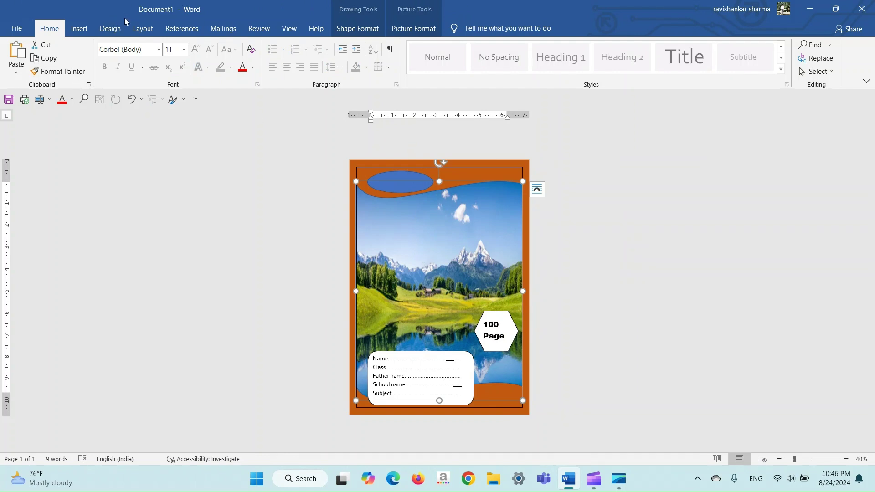
# Draw a text box about 2.98" by 5.75" across the middle of the picture and enter "Nootbook" in it
pyautogui.click(80, 28)
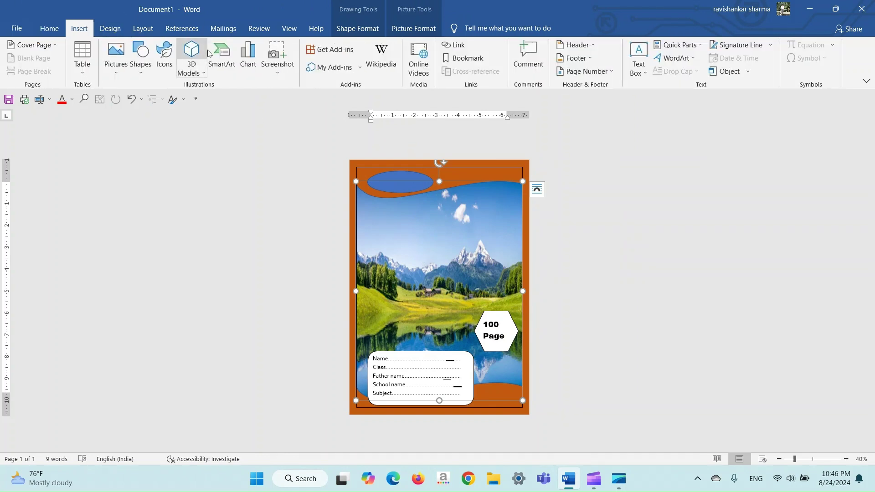
pyautogui.click(637, 64)
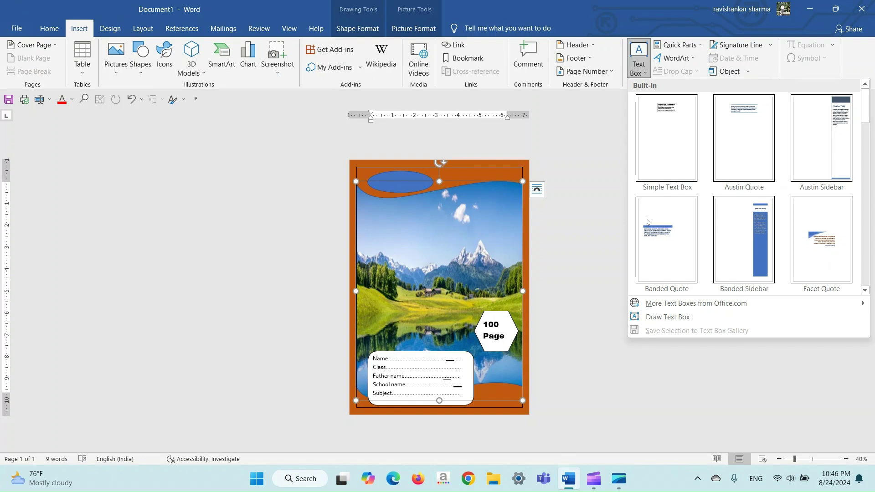
pyautogui.click(697, 319)
pyautogui.moveTo(370, 230)
pyautogui.mouseDown()
pyautogui.moveTo(445, 280)
pyautogui.moveTo(508, 296)
pyautogui.moveTo(497, 295)
pyautogui.mouseUp()
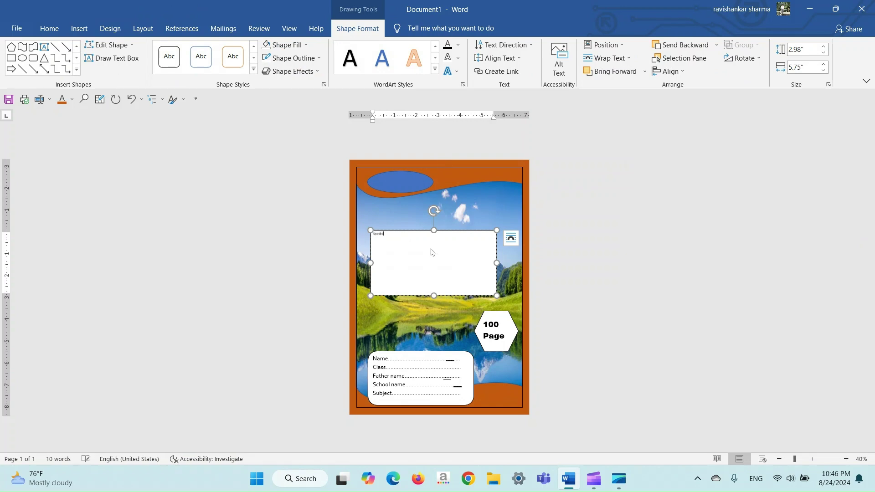
# Enlarge the "Nootbook" text to 48 pt
pyautogui.hotkey('ctrl', 'a')
pyautogui.hotkey('ctrl', 'shift', '.')
pyautogui.hotkey('ctrl', 'shift', '.')
pyautogui.hotkey('ctrl', 'shift', '.')
pyautogui.hotkey('ctrl', 'shift', '.')
pyautogui.hotkey('ctrl', 'shift', '.')
pyautogui.hotkey('ctrl', 'shift', '.')
pyautogui.hotkey('ctrl', 'shift', '.')
pyautogui.hotkey('ctrl', 'shift', '.')
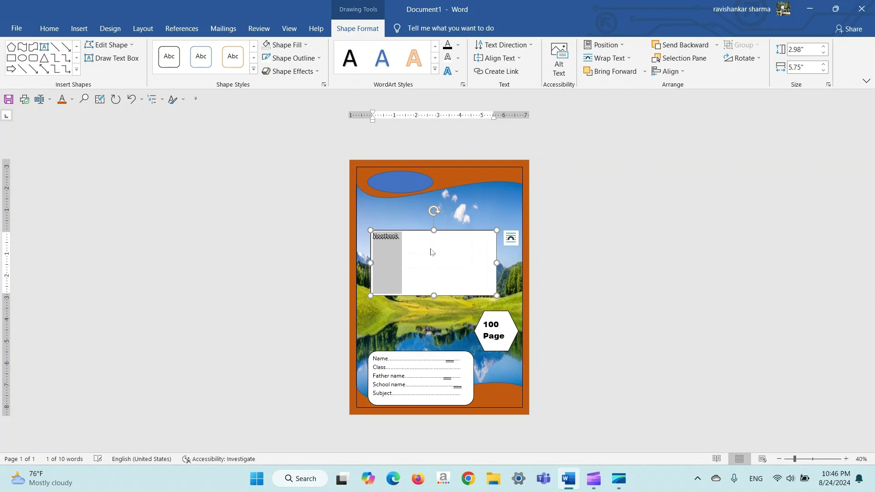
pyautogui.hotkey('ctrl', 'shift', '.')
pyautogui.hotkey('ctrl', 'shift', '.')
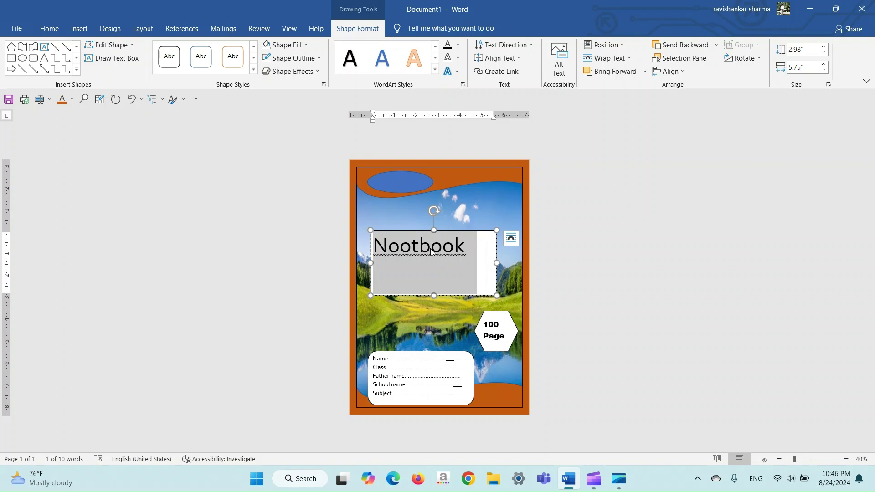
pyautogui.hotkey('ctrl', 'shift', ',')
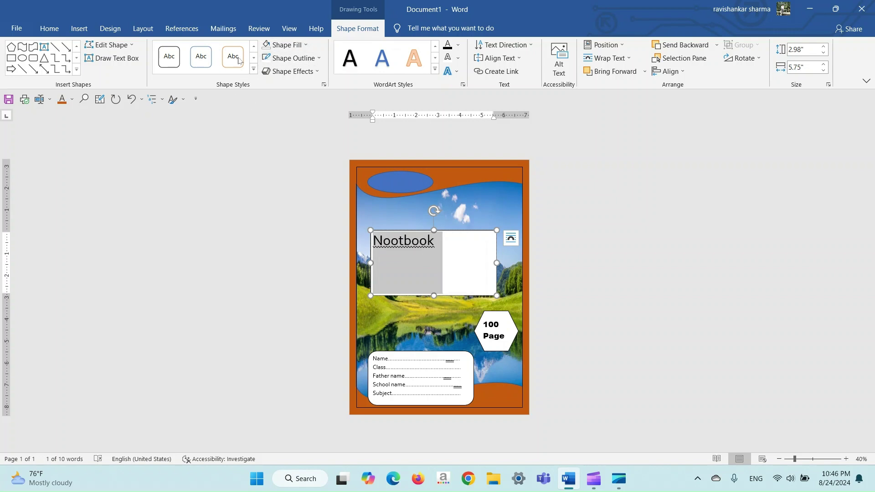
# Set the font of the "Nootbook" title to Arial Black
pyautogui.click(49, 28)
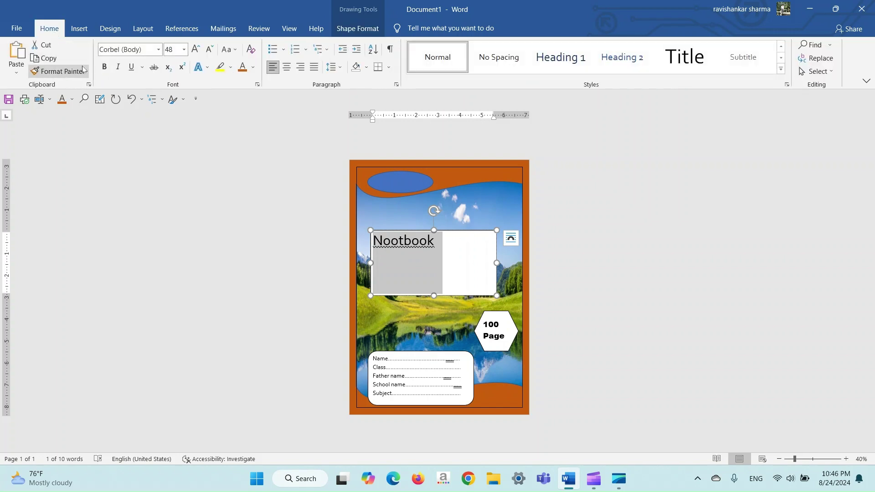
pyautogui.click(158, 49)
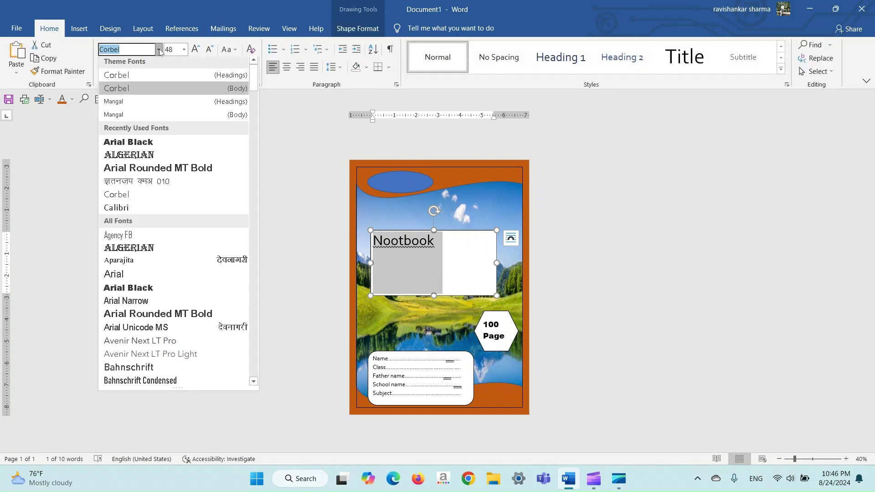
pyautogui.click(122, 141)
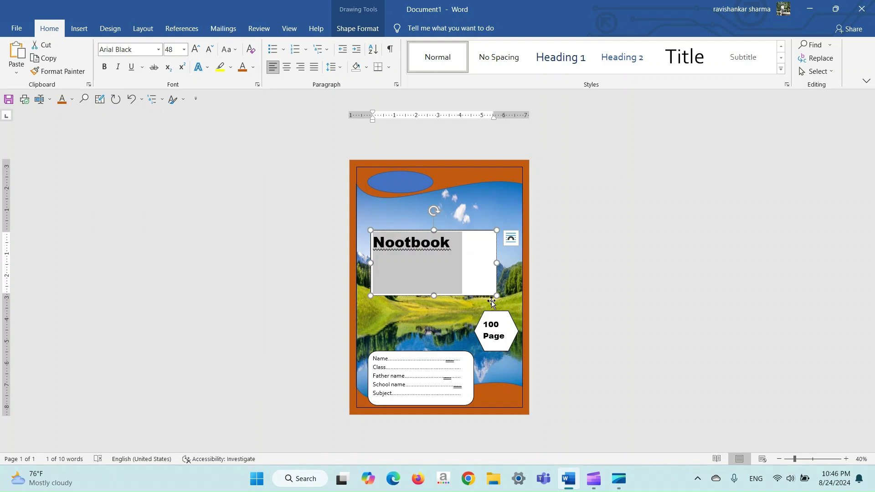
# Shrink the "Nootbook" text box around its text to about 1.44" by 4.1" and color the text dark orange
pyautogui.moveTo(499, 295); pyautogui.dragTo(460, 262)
pyautogui.click(444, 246)
pyautogui.hotkey('ctrl', 'a')
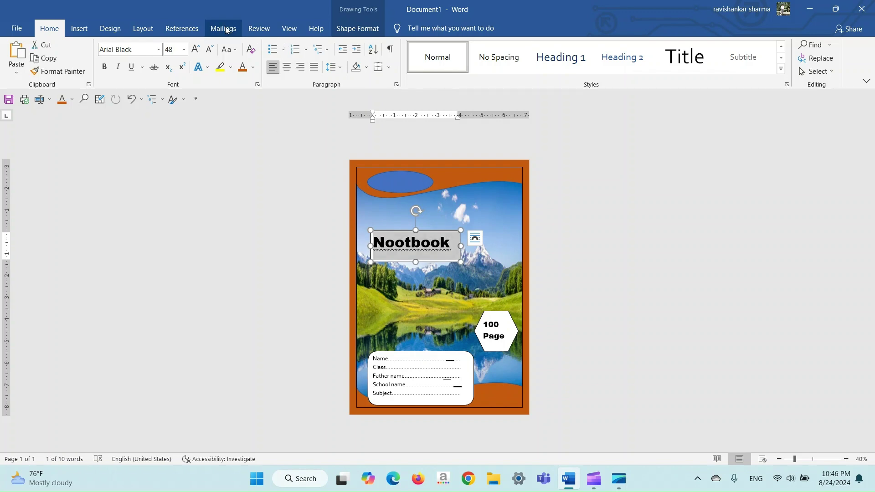
pyautogui.click(79, 30)
pyautogui.click(49, 29)
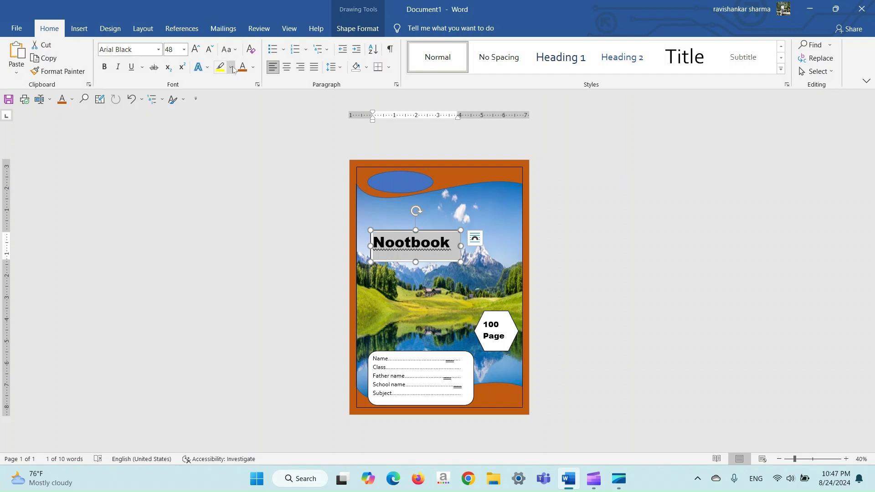
pyautogui.click(253, 69)
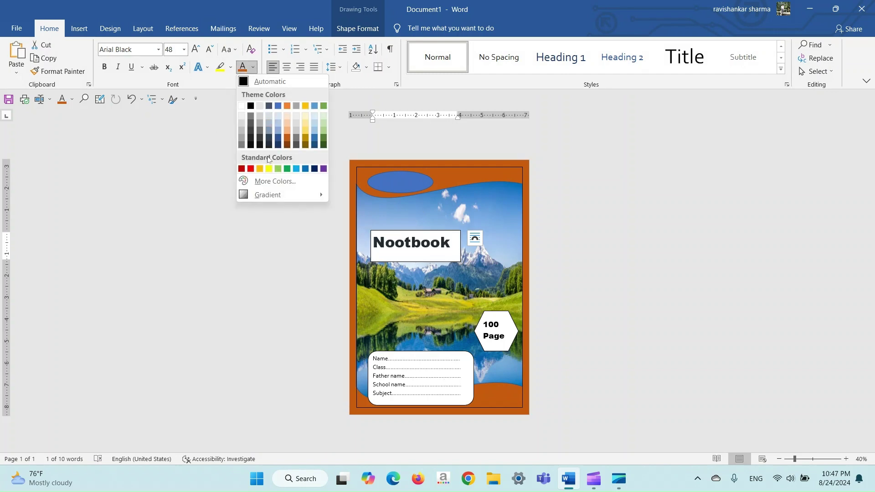
pyautogui.click(288, 145)
# Move the "Nootbook" text box down to just above the student details box and remove its fill
pyautogui.moveTo(447, 251); pyautogui.dragTo(447, 318)
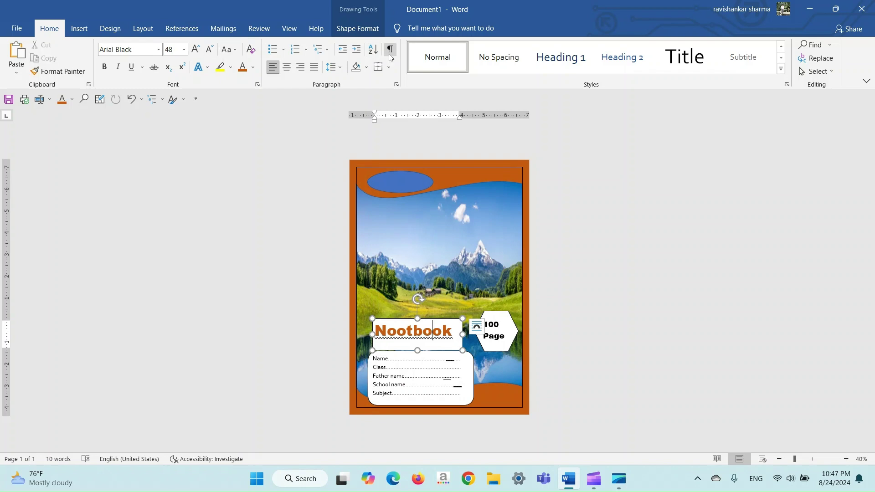
pyautogui.click(357, 29)
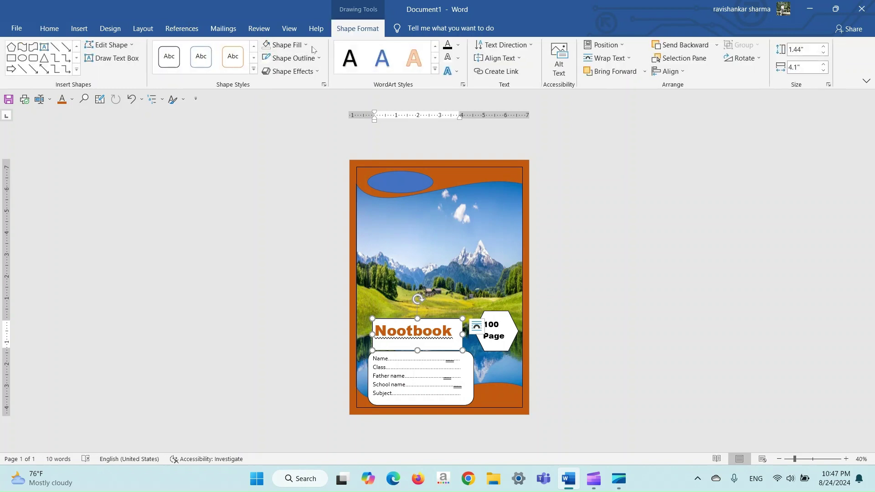
pyautogui.click(292, 45)
pyautogui.click(275, 143)
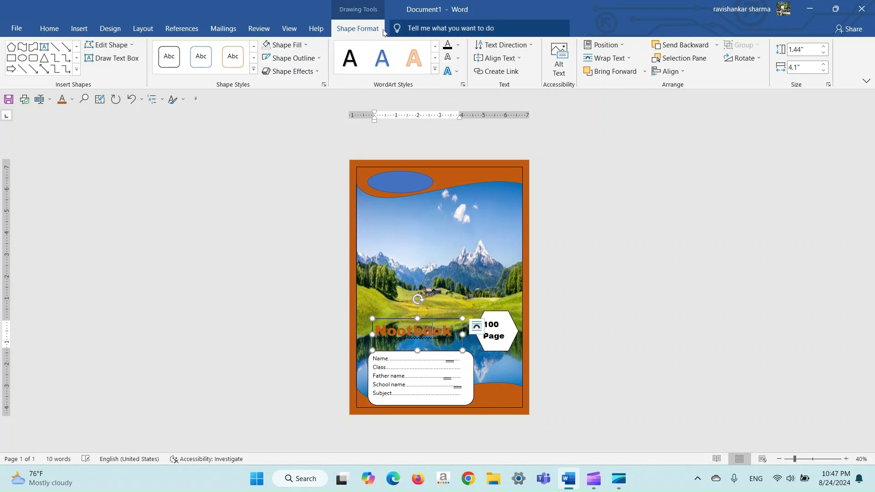
# Remove the outline of the "Nootbook" text box and shift it slightly lower so the title sits close above the student details
pyautogui.click(294, 58)
pyautogui.click(301, 158)
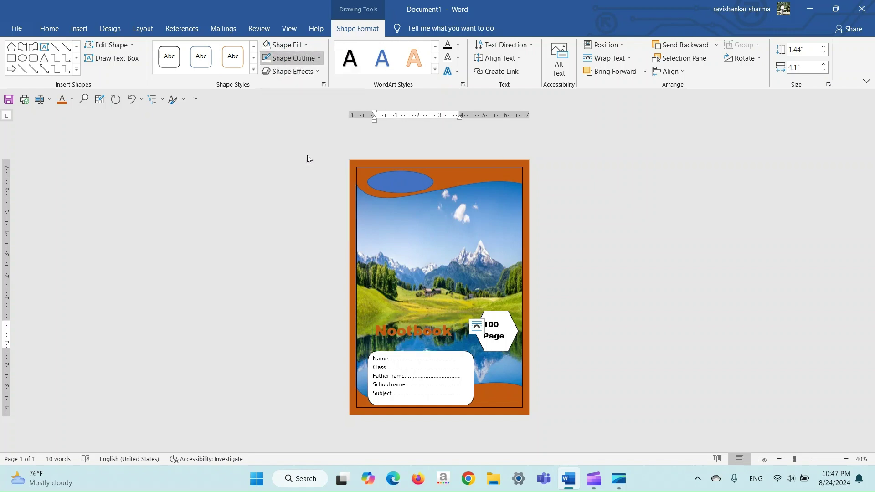
pyautogui.click(425, 357)
pyautogui.click(434, 336)
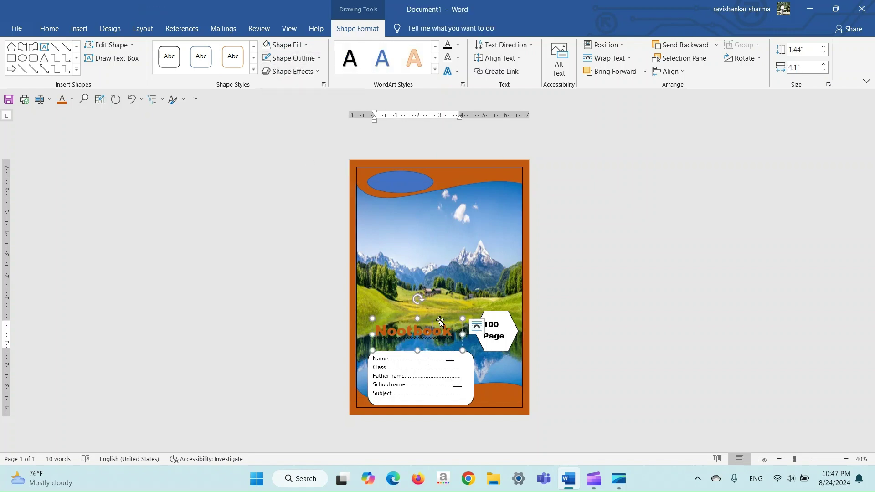
pyautogui.moveTo(444, 318); pyautogui.dragTo(445, 328)
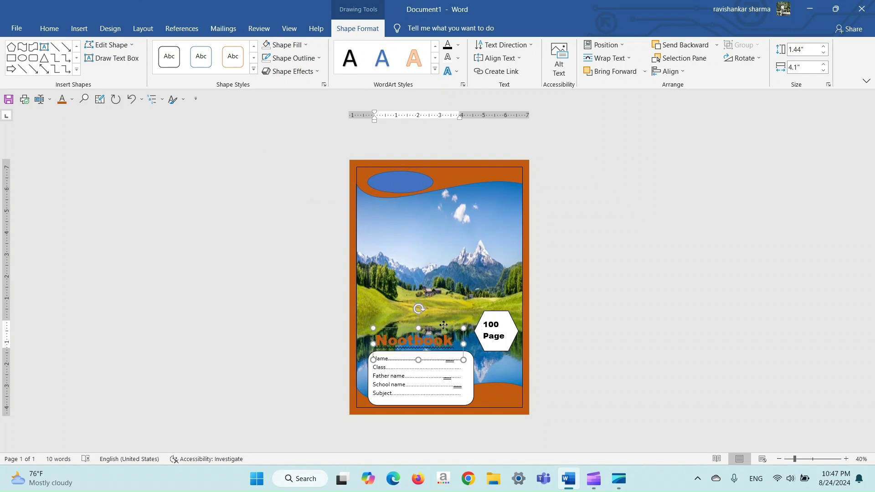
# Give the letters of the "Nootbook" title a white text outline
pyautogui.click(429, 337)
pyautogui.hotkey('ctrl', 'a')
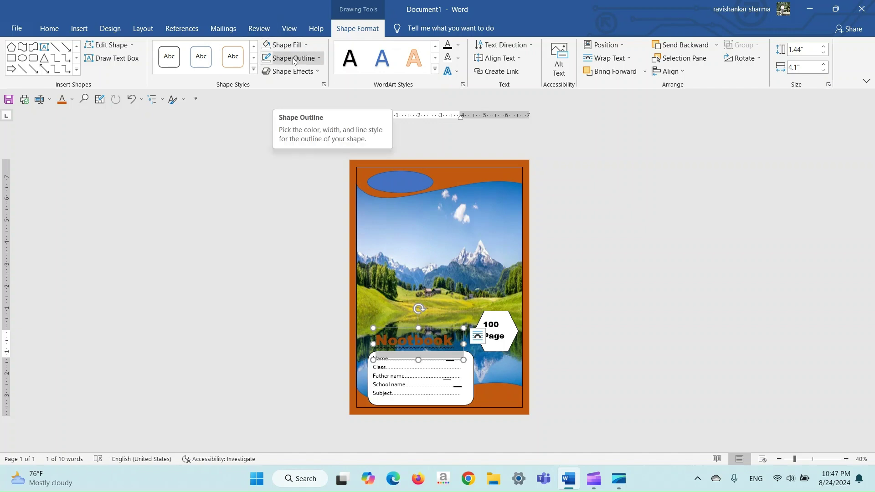
pyautogui.click(458, 59)
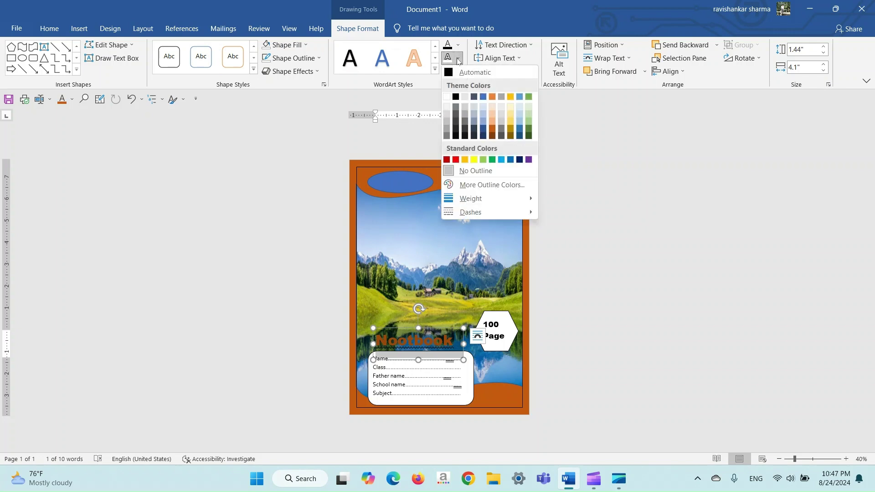
pyautogui.click(449, 100)
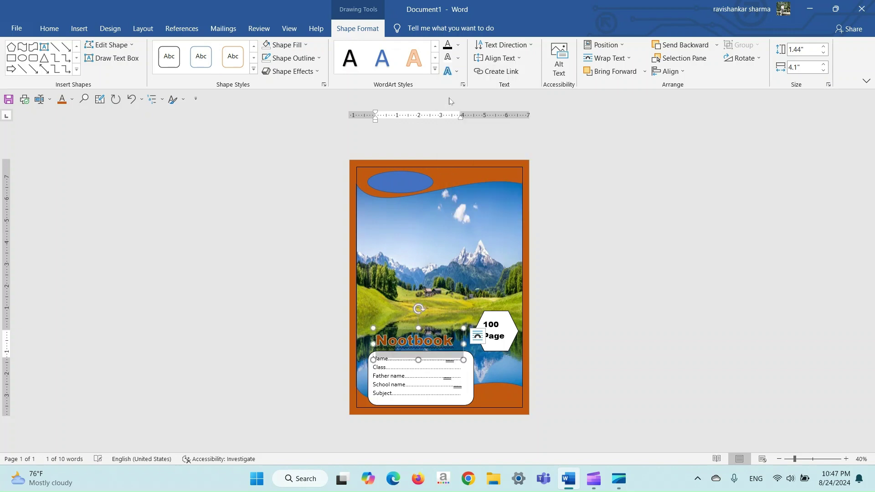
pyautogui.click(481, 263)
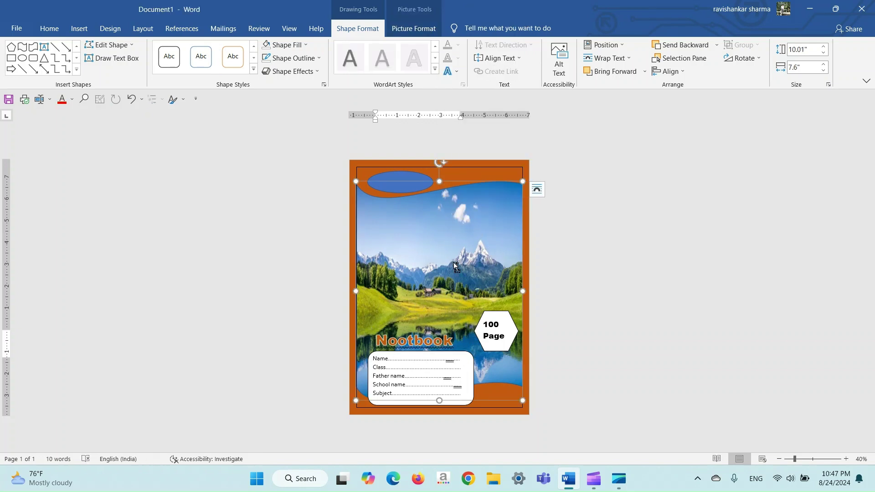
# Enlarge the view to 60% and review the whole notebook cover from top to bottom
pyautogui.click(536, 189)
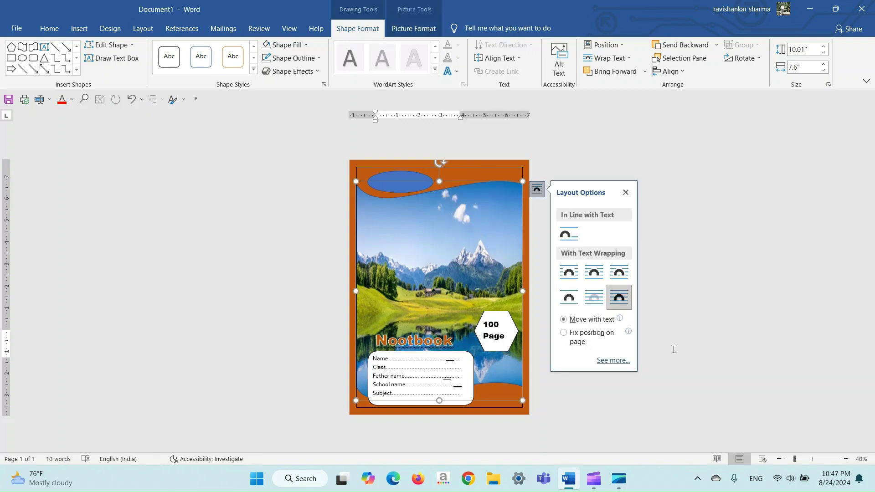
pyautogui.click(846, 459)
pyautogui.click(846, 459)
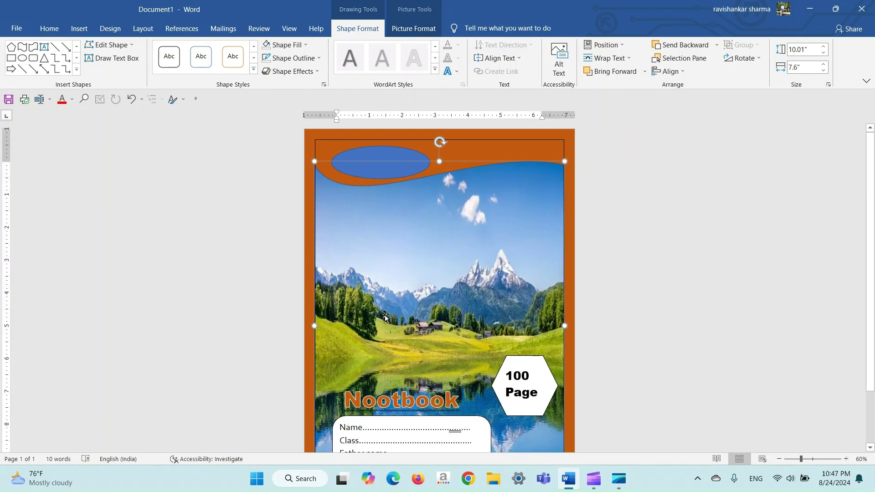
pyautogui.scroll(-2, 384, 317)
pyautogui.scroll(3, 385, 317)
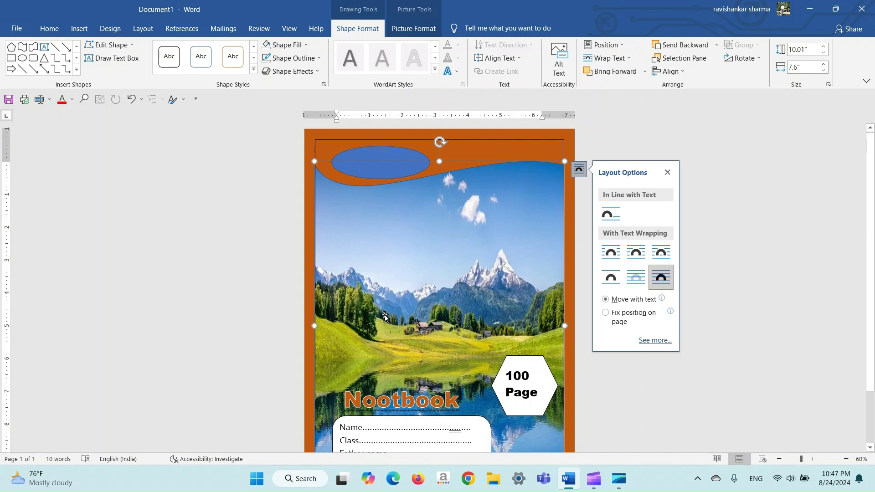
pyautogui.click(528, 154)
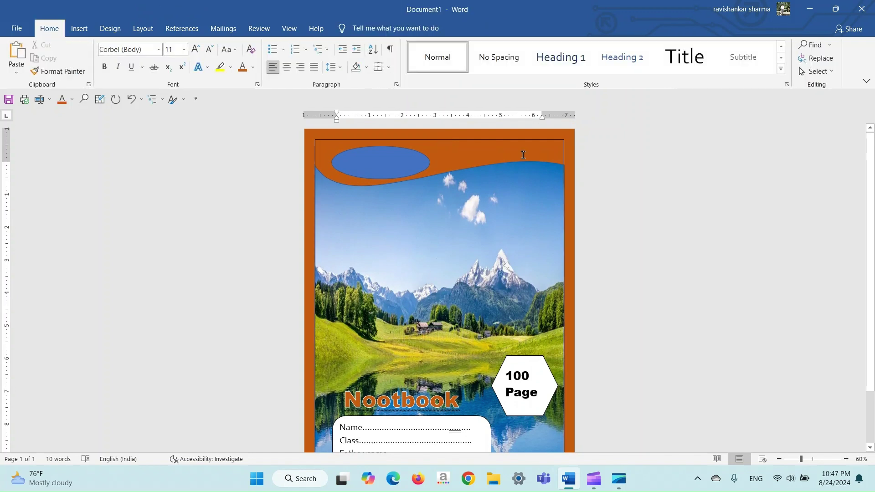
pyautogui.scroll(-3, 490, 180)
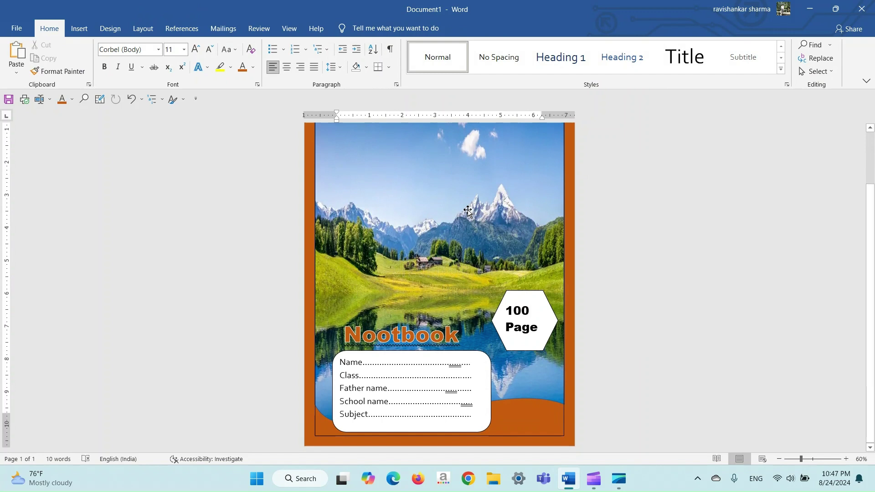
pyautogui.scroll(3, 468, 211)
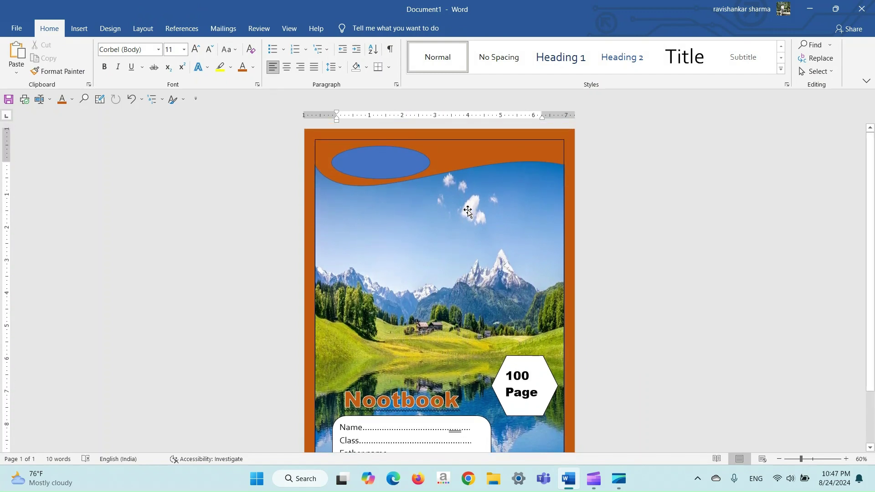
pyautogui.scroll(-3, 468, 211)
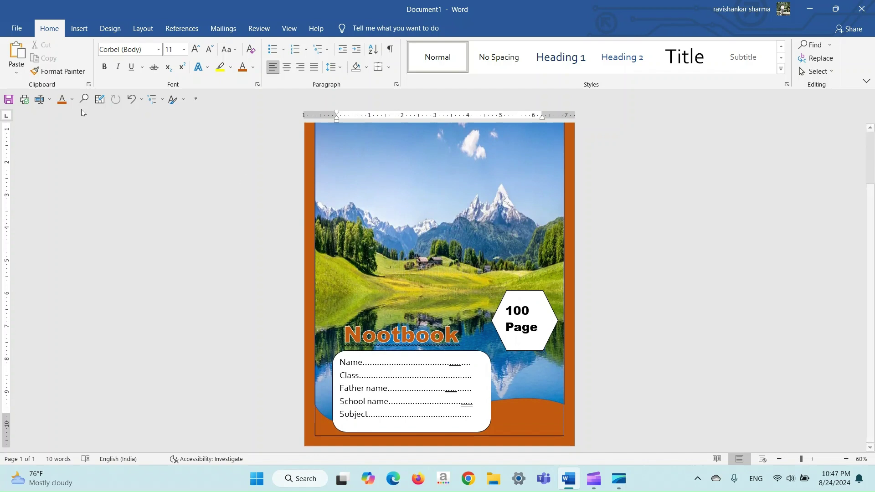
pyautogui.click(81, 31)
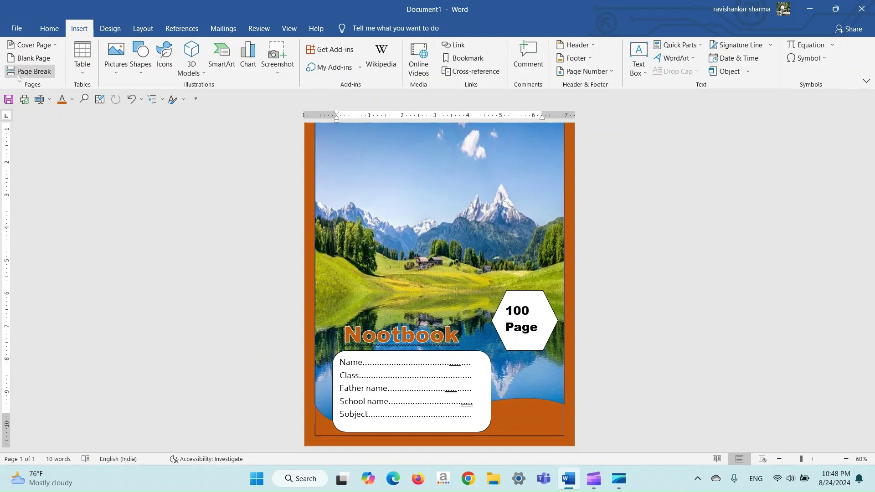
pyautogui.click(41, 46)
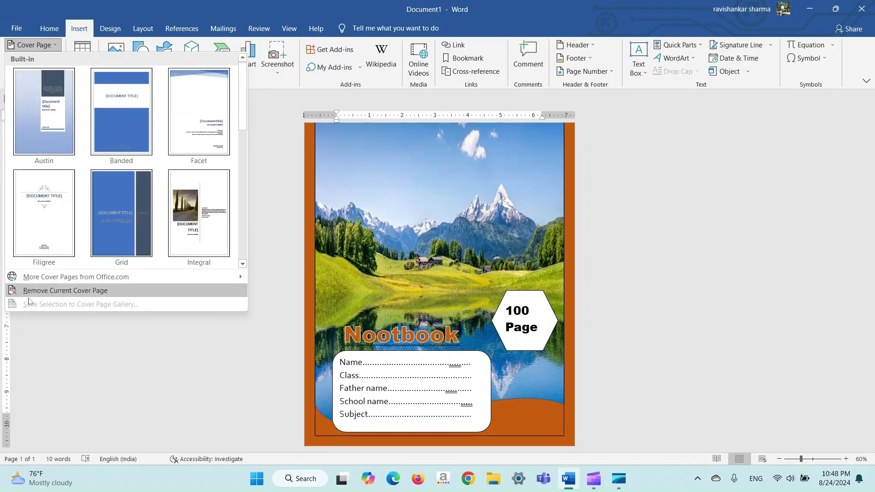
pyautogui.click(328, 265)
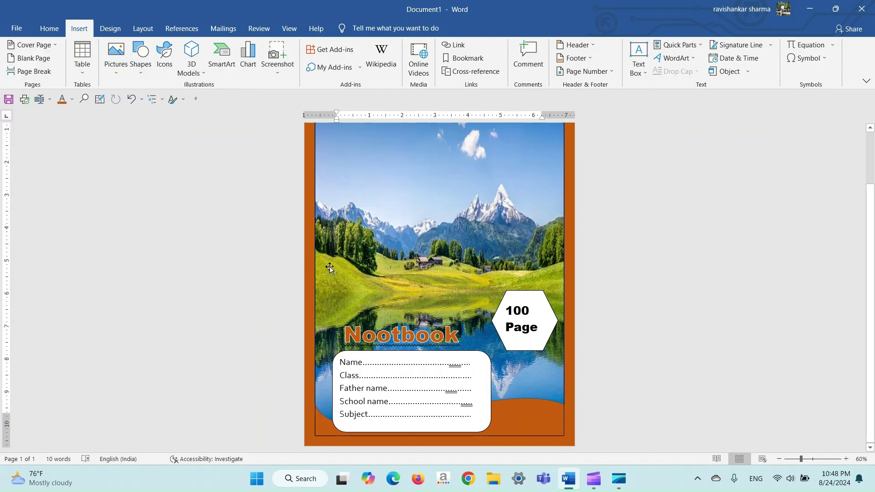
# Select the entire contents of the cover and save them to the cover page gallery under the name "Nootabook"
pyautogui.click(343, 258)
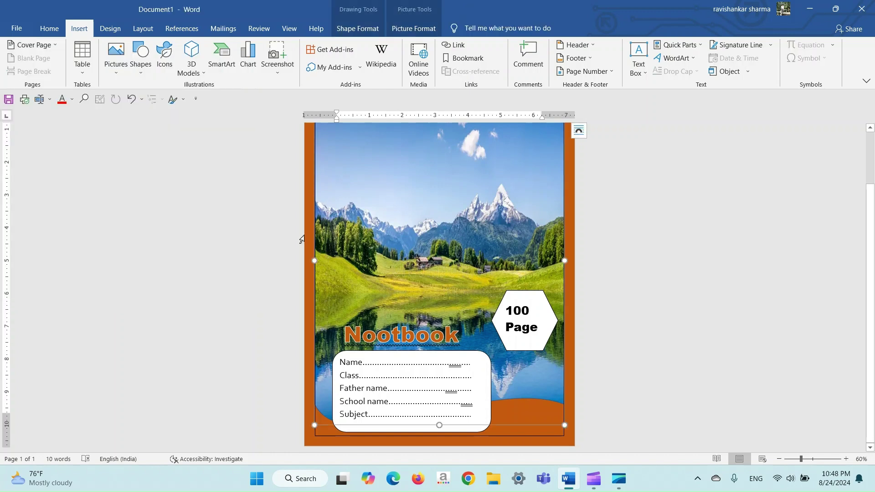
pyautogui.hotkey('ctrl', 'a')
pyautogui.click(303, 199)
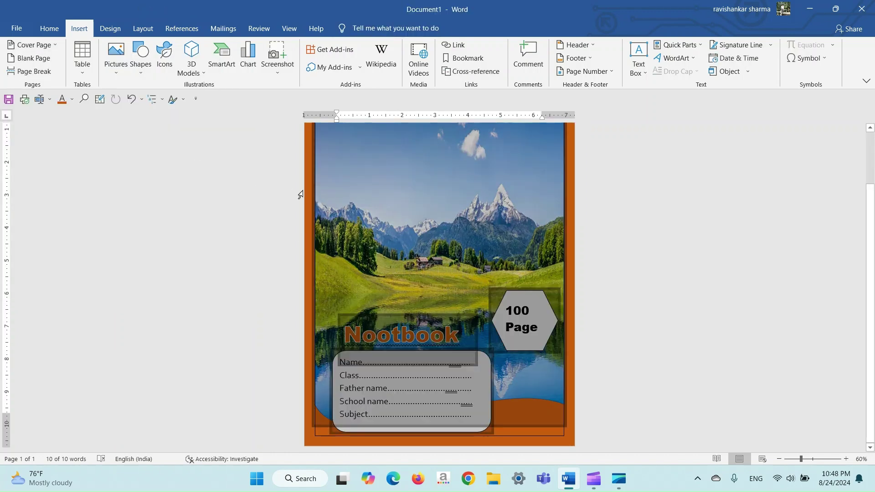
pyautogui.click(49, 46)
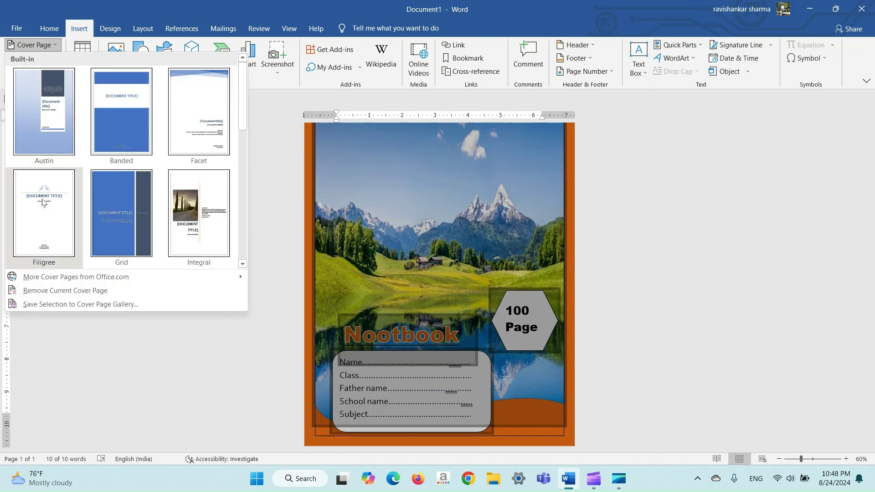
pyautogui.click(72, 304)
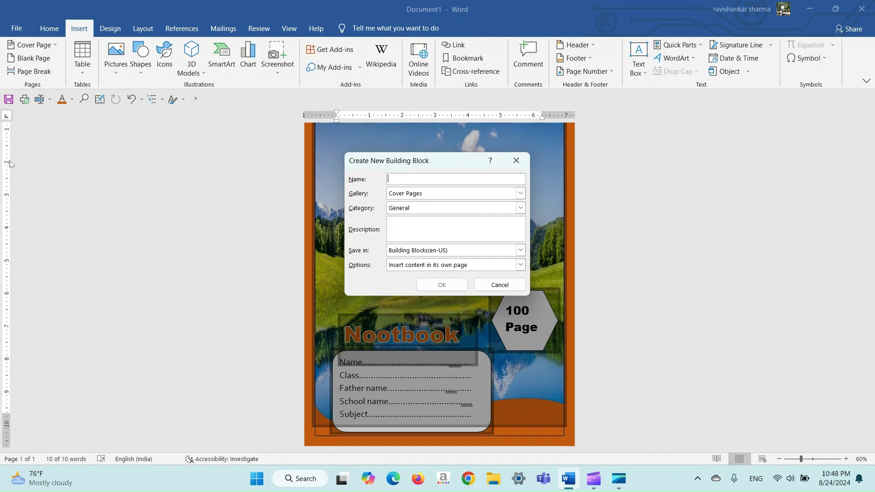
pyautogui.write('Nootabook')
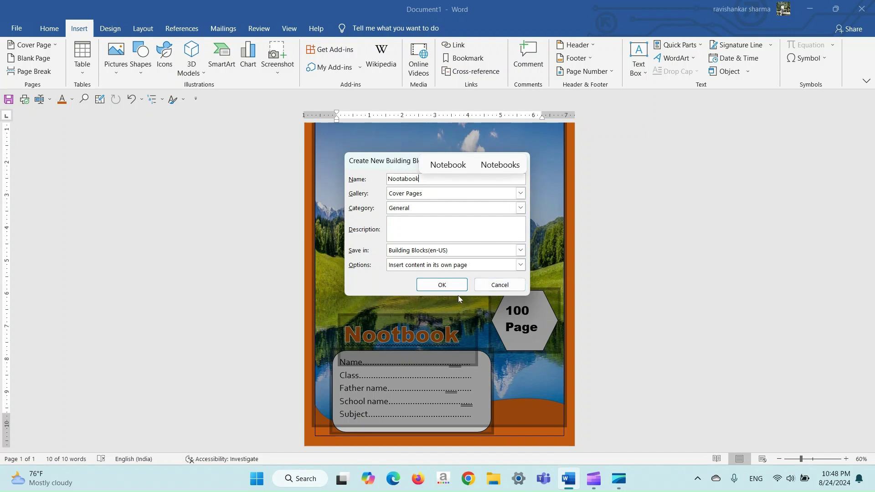
pyautogui.click(442, 284)
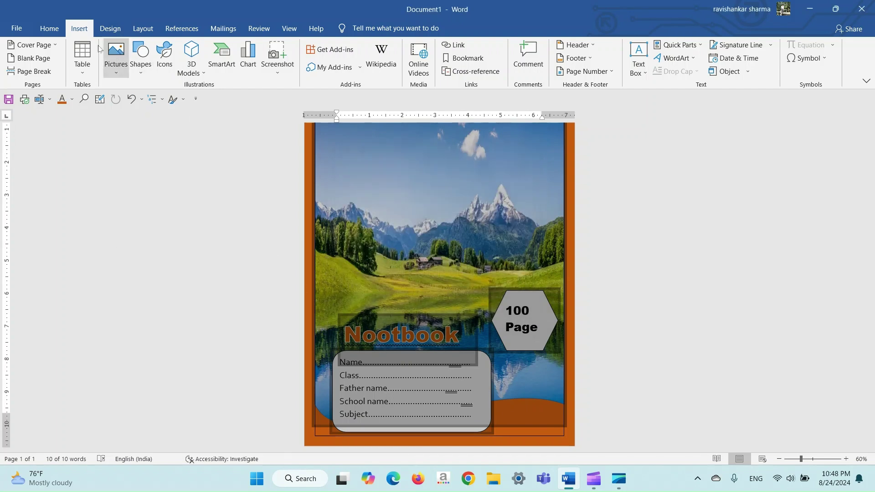
# Check the General category of the cover page gallery for the saved notebook cover
pyautogui.click(46, 30)
pyautogui.click(79, 28)
pyautogui.click(50, 46)
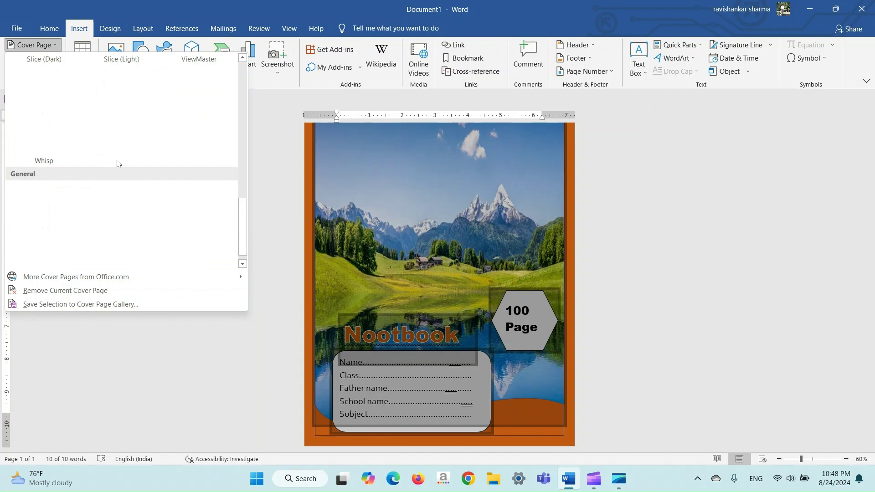
pyautogui.scroll(-10, 85, 147)
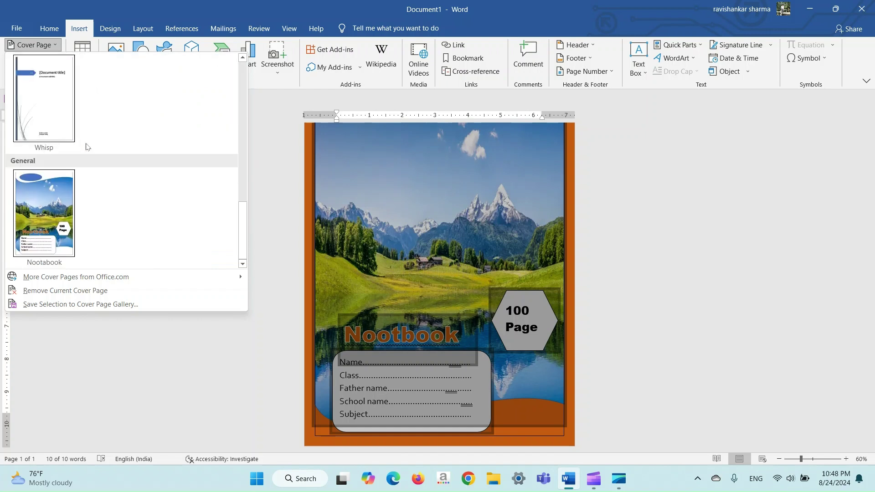
pyautogui.click(466, 214)
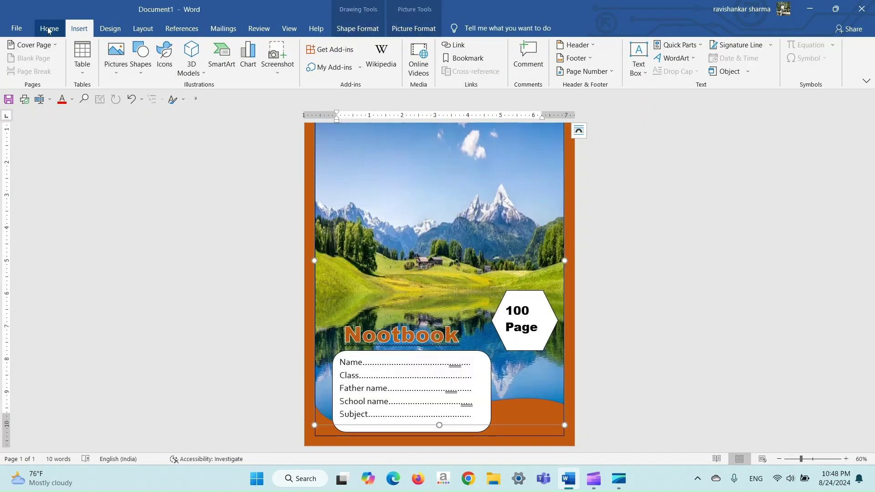
# Display the additional cover page designs offered from Office.com
pyautogui.click(33, 44)
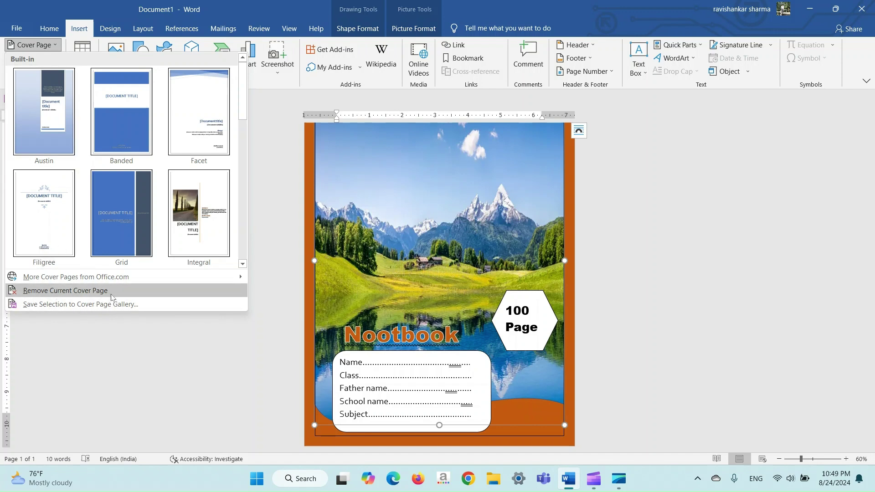
pyautogui.moveTo(84, 280)
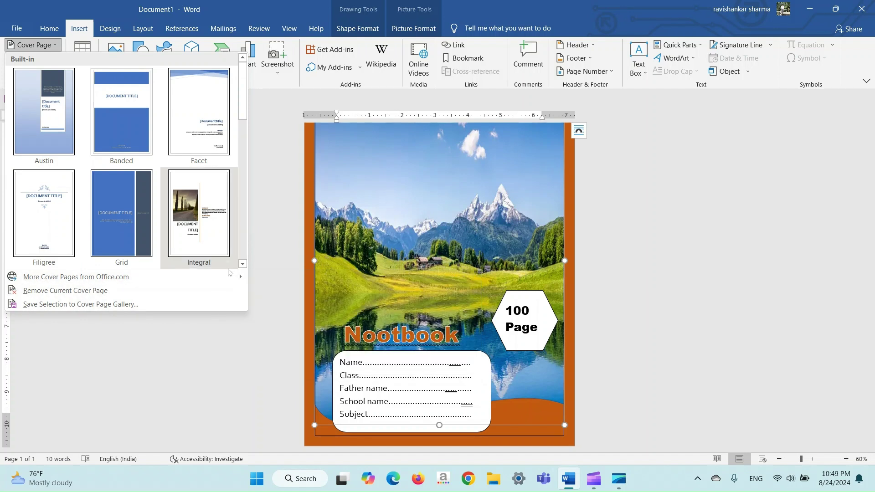
pyautogui.moveTo(241, 281)
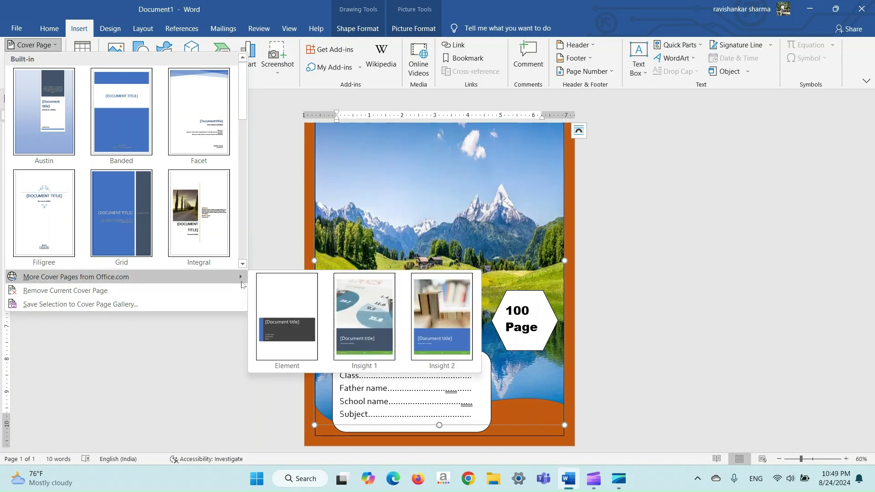